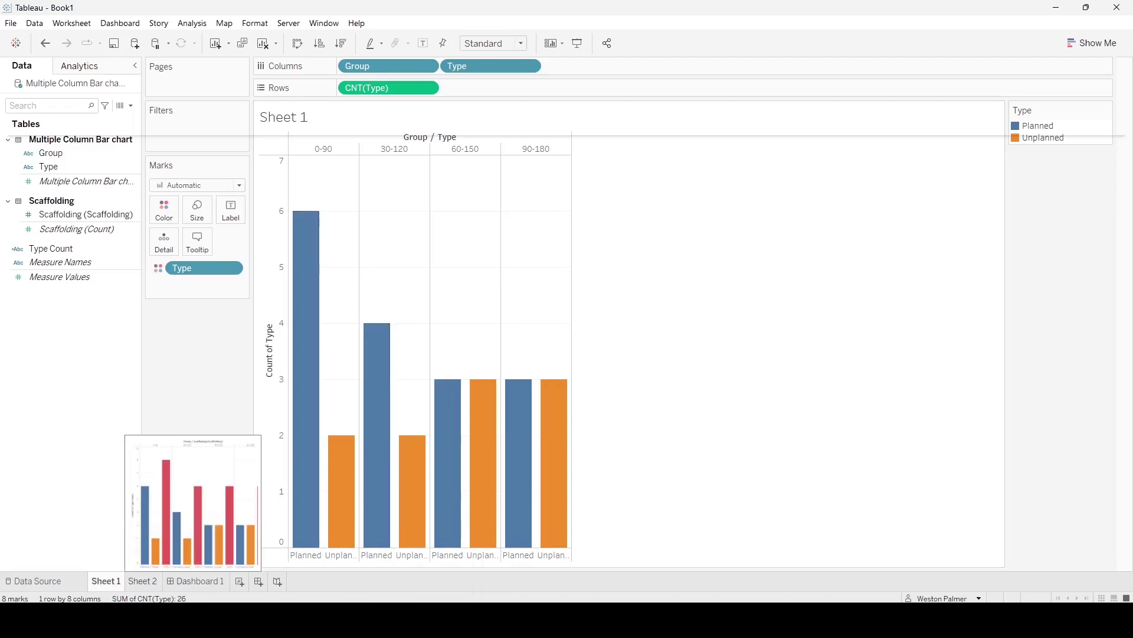
- Examine the finished chart on Sheet 2, the Scaffolding sheet in the Excel sample data, and the starting bar chart on Sheet 1
{"action": "left_click", "coordinate": [142, 581]}
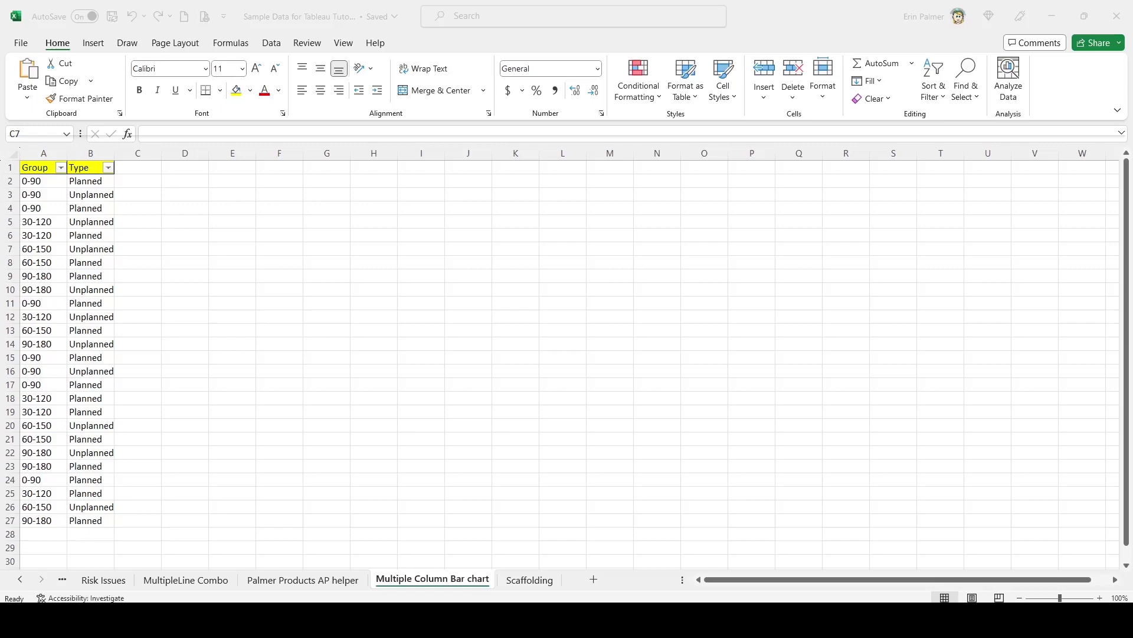
{"action": "left_click", "coordinate": [529, 579]}
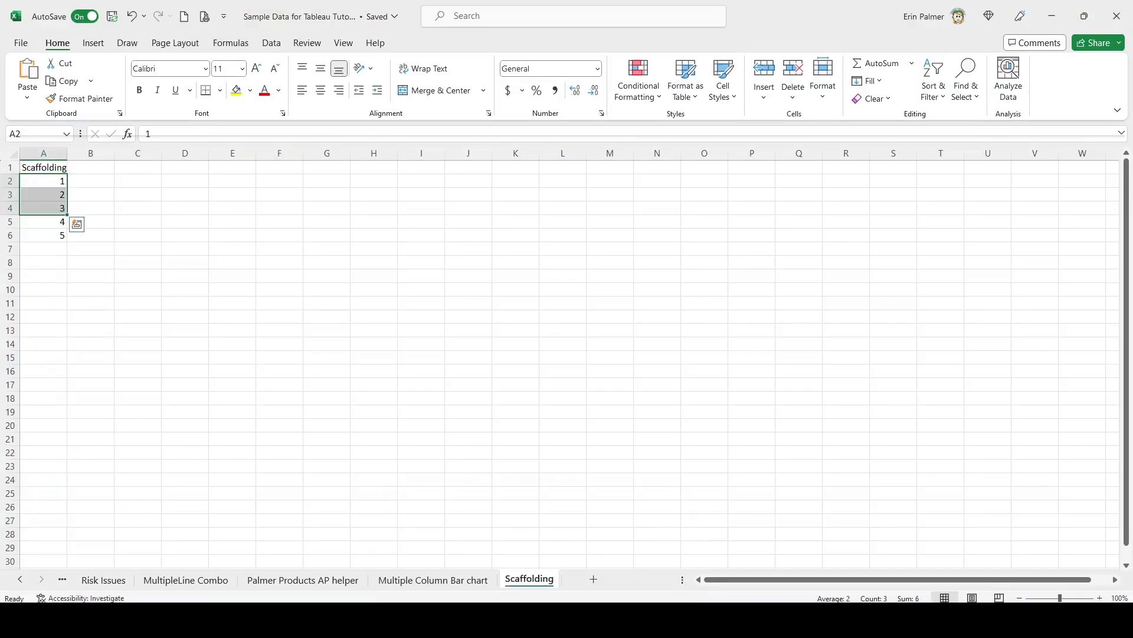
{"action": "left_click", "coordinate": [90, 195]}
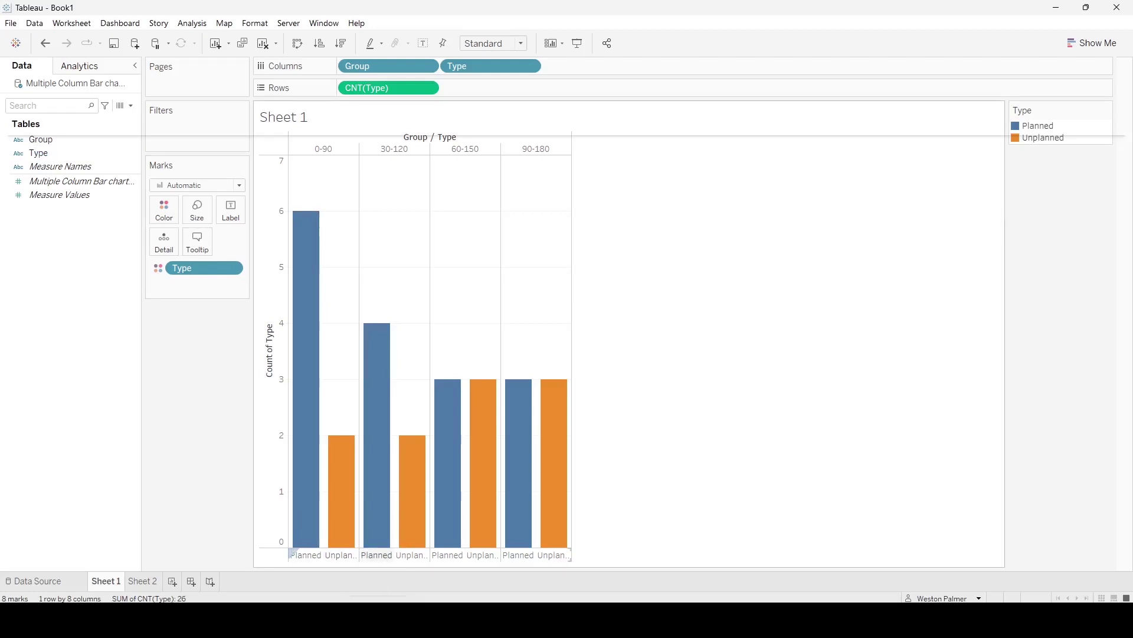
{"action": "mouse_move", "coordinate": [378, 540]}
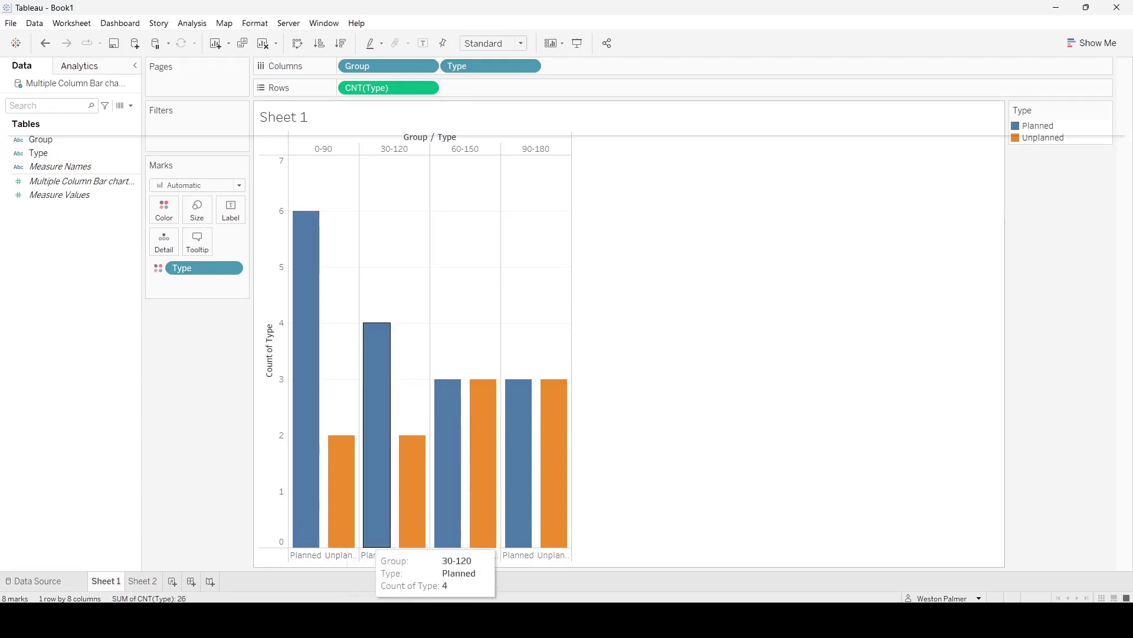
- Add the Scaffolding table to the data source beside the Multiple Column Bar chart table
{"action": "left_click", "coordinate": [38, 581]}
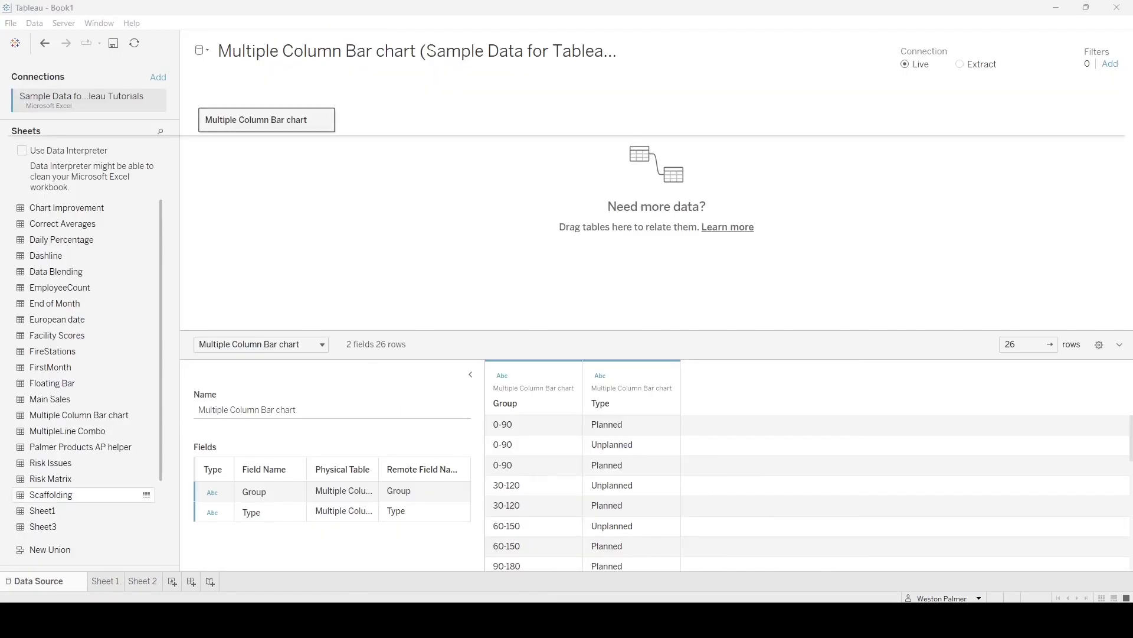
{"action": "left_click_drag", "start_coordinate": [50, 495], "coordinate": [450, 118]}
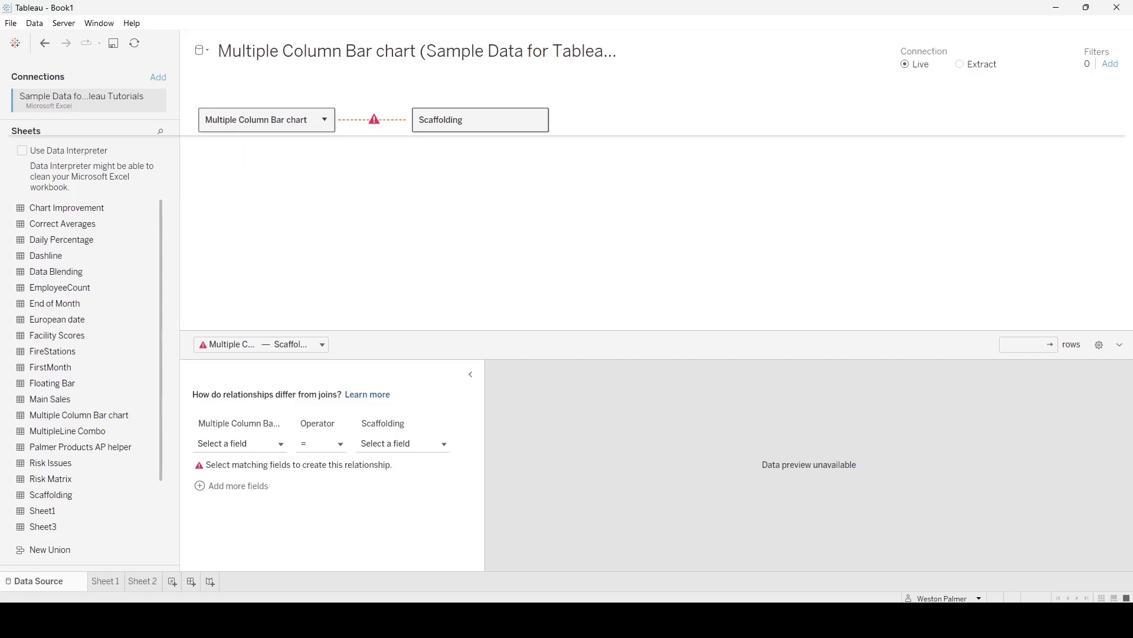
- Open the Multiple Column Bar chart table to view the physical tables it is made of, and close it again
{"action": "left_click", "coordinate": [324, 119]}
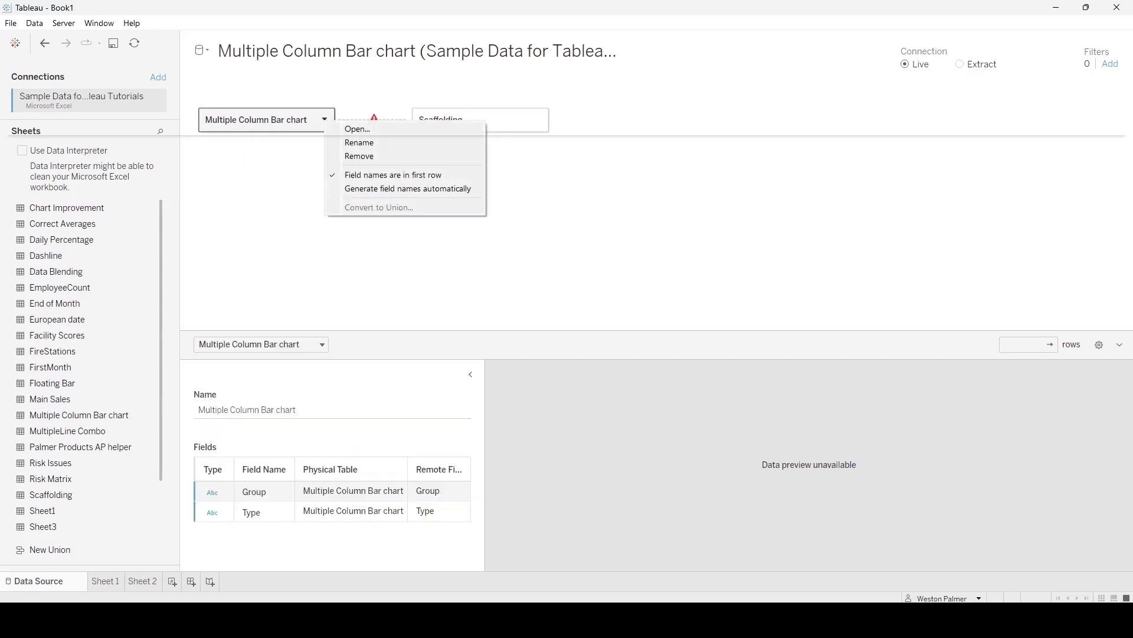
{"action": "left_click", "coordinate": [348, 129]}
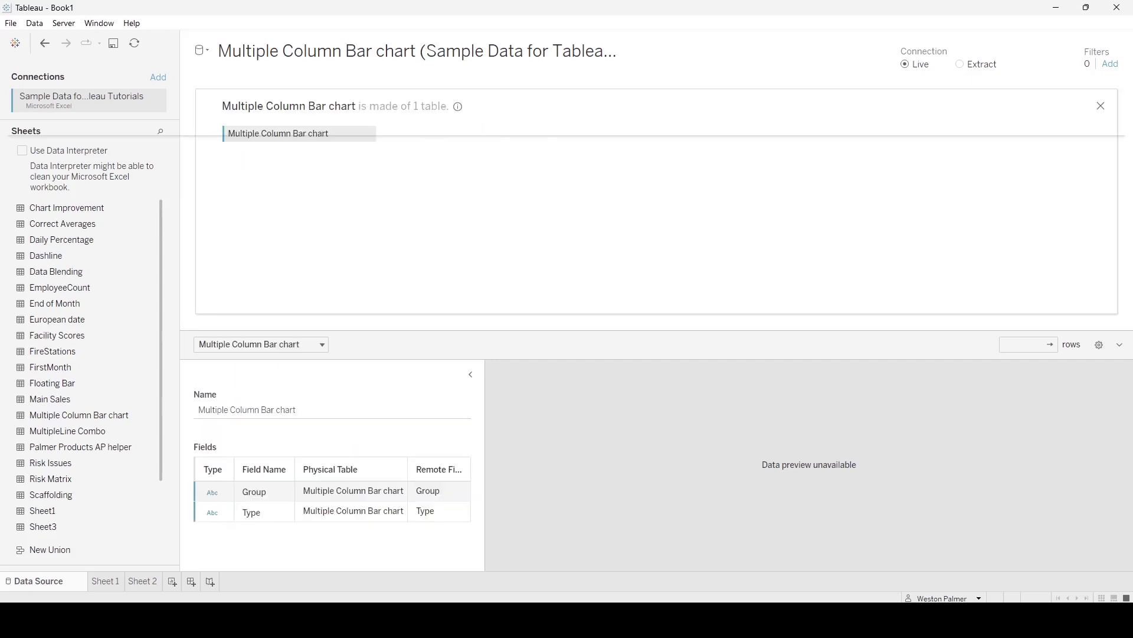
{"action": "left_click", "coordinate": [1100, 106]}
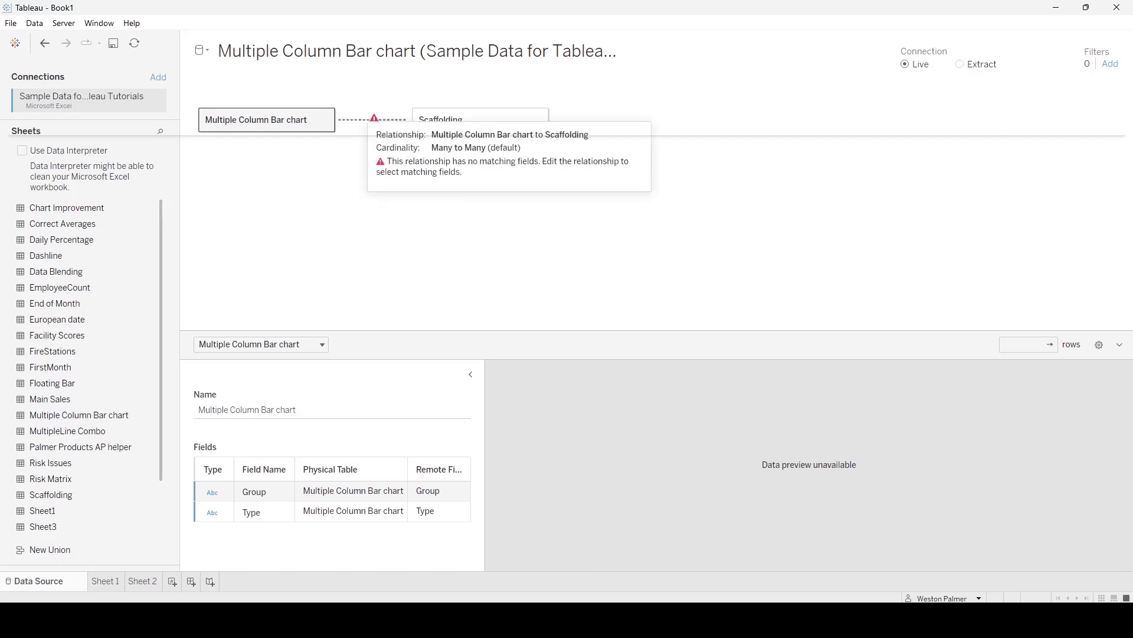
- In the relationship to Scaffolding, create a relationship calculation of 1 for the Multiple Column Bar chart side
{"action": "left_click", "coordinate": [374, 120]}
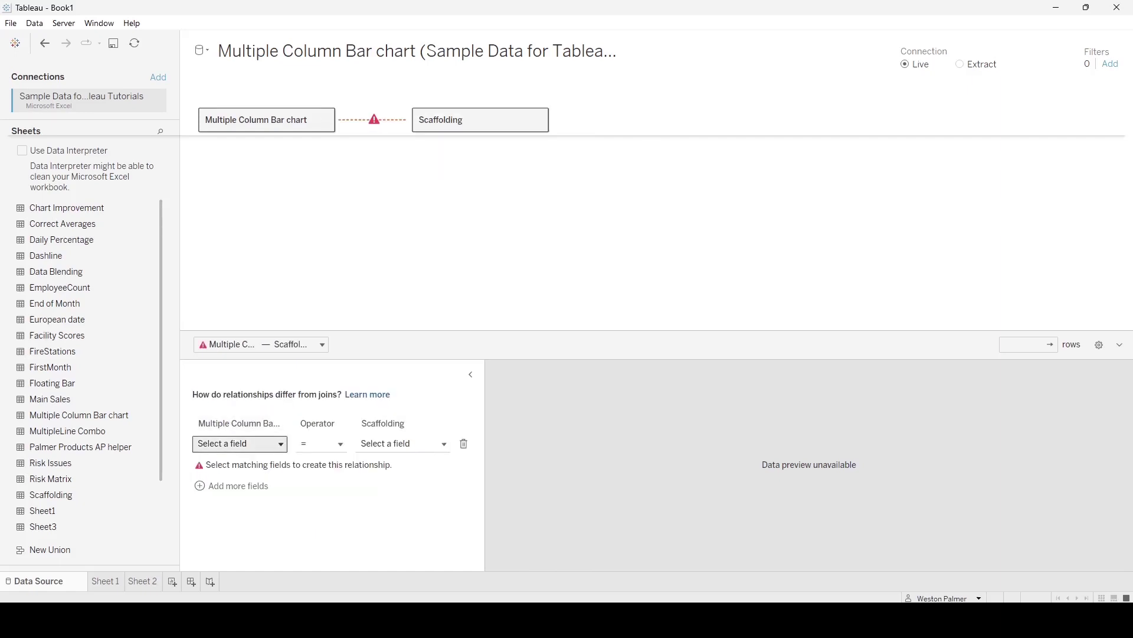
{"action": "left_click", "coordinate": [239, 443]}
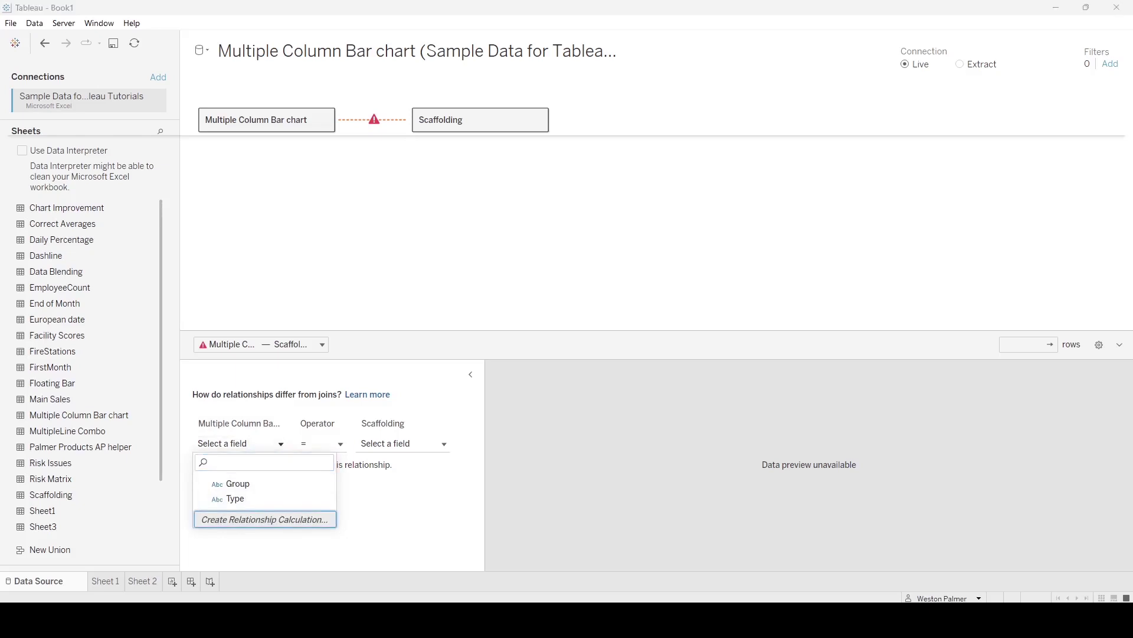
{"action": "left_click", "coordinate": [264, 518]}
{"action": "type", "text": "2"}
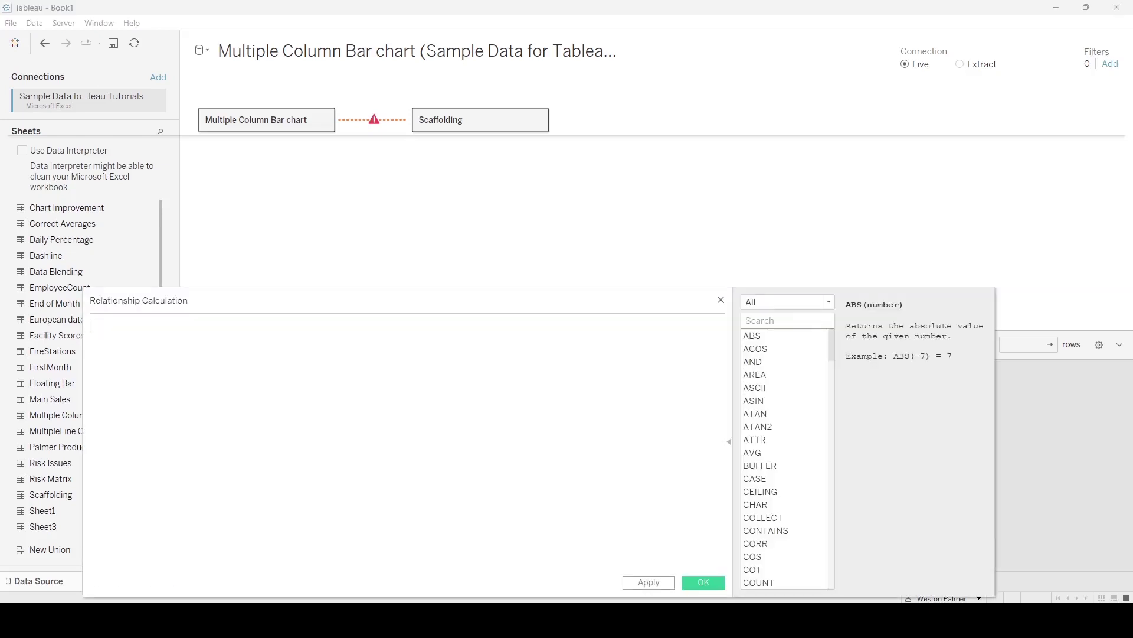
{"action": "key", "text": "BackSpace"}
{"action": "type", "text": "1"}
{"action": "left_click", "coordinate": [703, 582]}
- Create a relationship calculation of 1 for the Scaffolding side of the relationship
{"action": "left_click", "coordinate": [413, 443]}
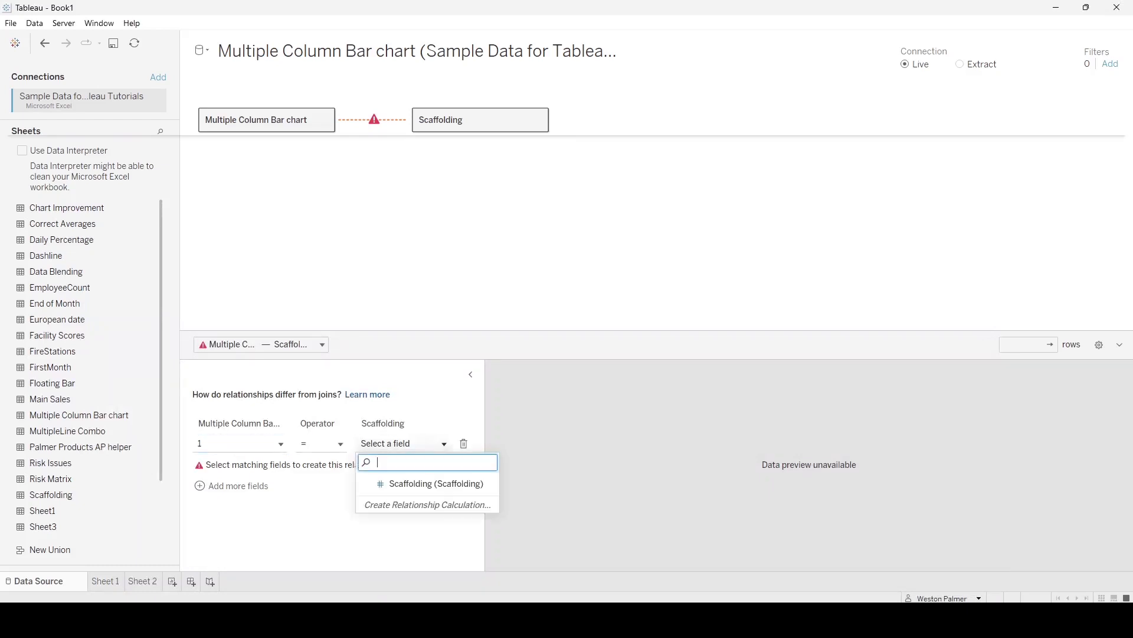
{"action": "left_click", "coordinate": [427, 505]}
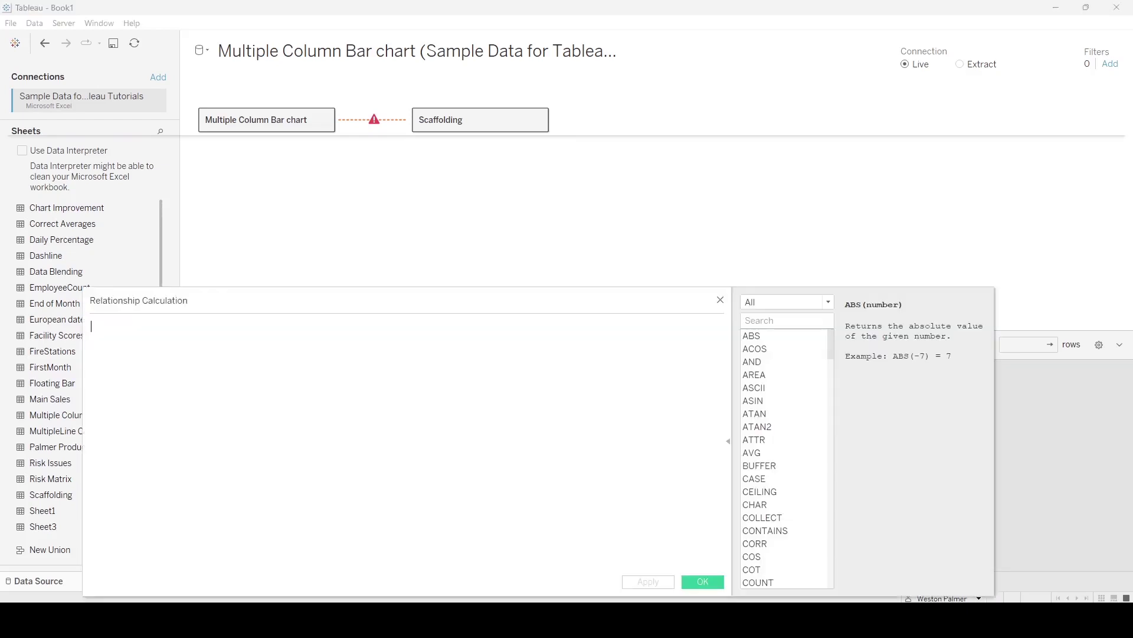
{"action": "left_click", "coordinate": [703, 582]}
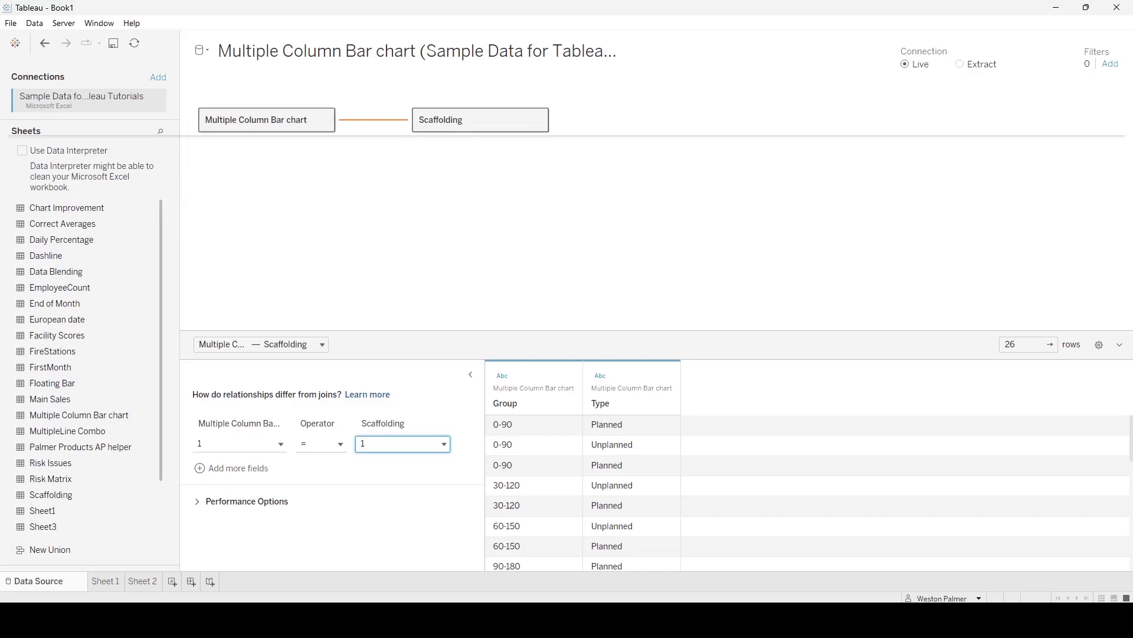
- Start a new calculated field on Sheet 1 and name it Type Count
{"action": "left_click", "coordinate": [105, 580]}
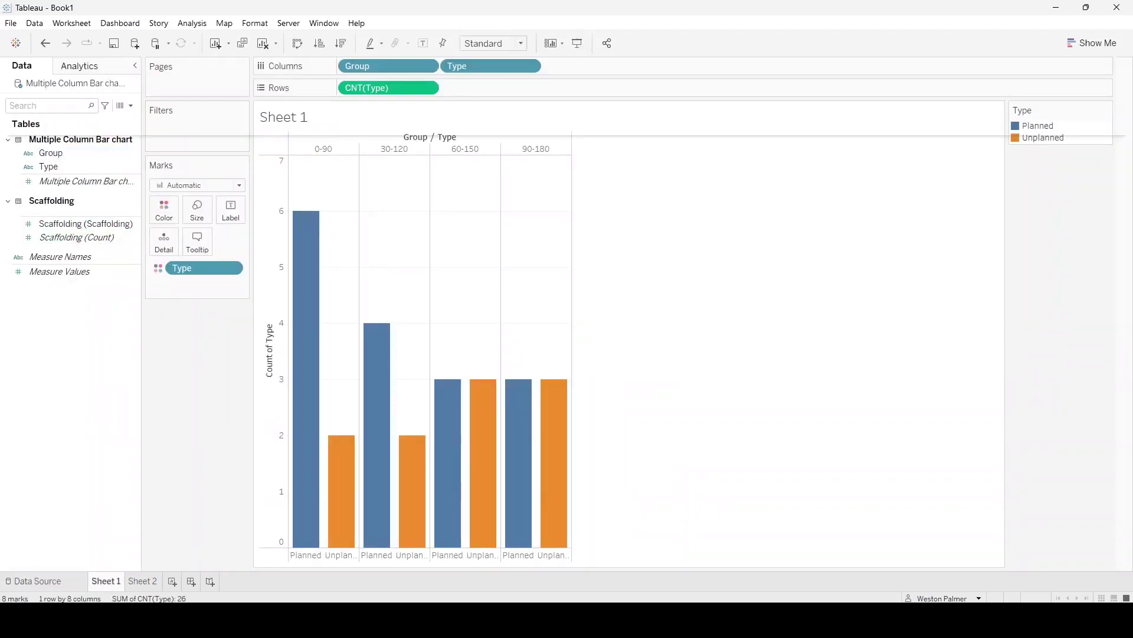
{"action": "left_click", "coordinate": [130, 106]}
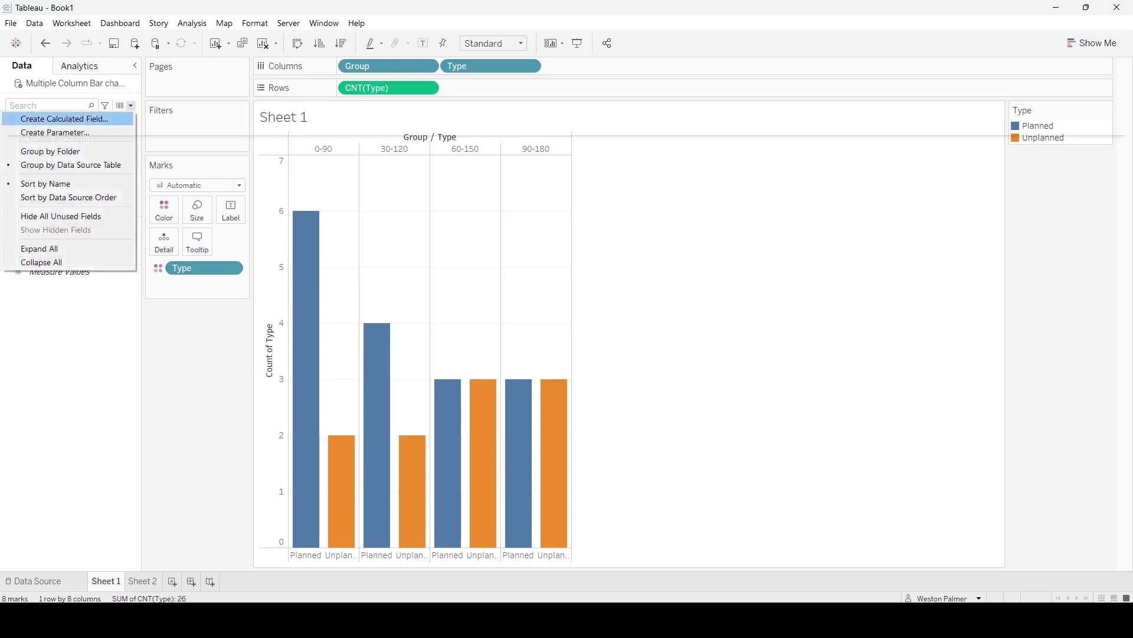
{"action": "left_click", "coordinate": [64, 119]}
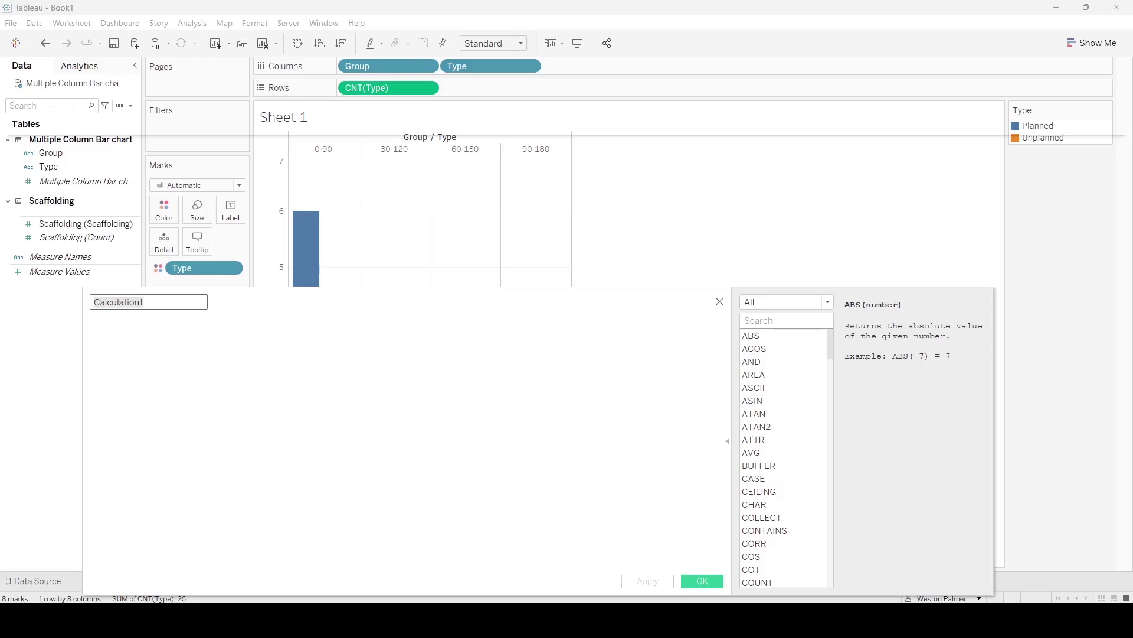
{"action": "key", "text": "BackSpace"}
{"action": "type", "text": "Group Count"}
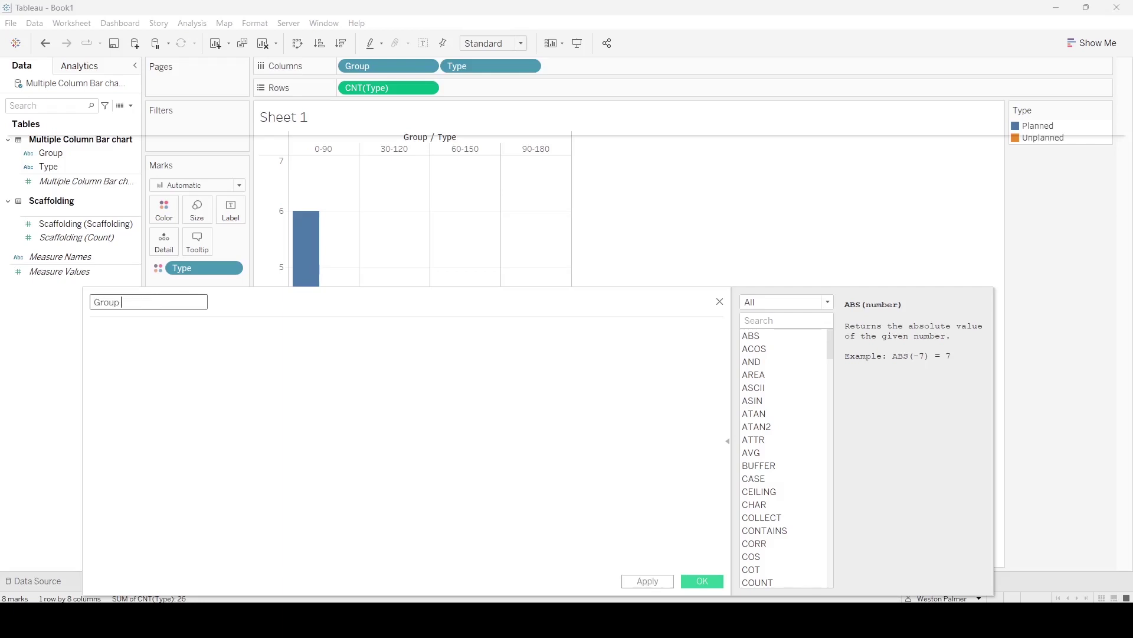
{"action": "key", "text": "BackSpace"}
{"action": "key", "text": "BackSpace"}
{"action": "key", "text": "BackSpace"}
{"action": "key", "text": "BackSpace"}
{"action": "key", "text": "BackSpace"}
{"action": "key", "text": "BackSpace"}
{"action": "key", "text": "BackSpace"}
{"action": "key", "text": "BackSpace"}
{"action": "key", "text": "BackSpace"}
{"action": "key", "text": "BackSpace"}
{"action": "key", "text": "BackSpace"}
{"action": "type", "text": "Type Count"}
- Begin the Type Count formula with the condition if [Scaffolding]=1 THen and enlarge the formula text
{"action": "left_click", "coordinate": [90, 329]}
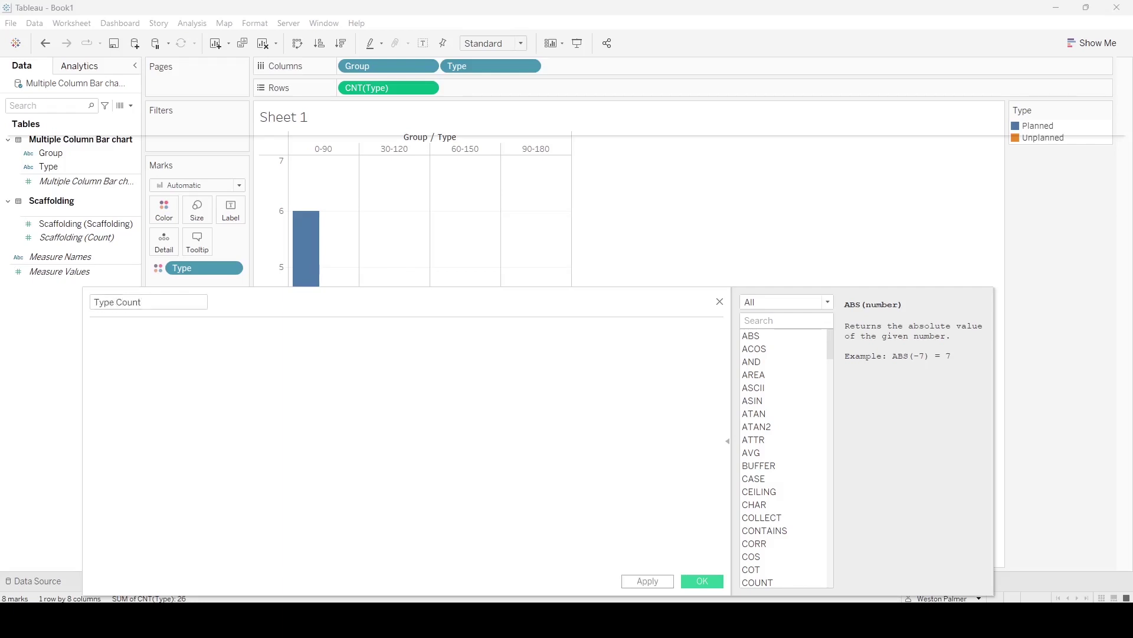
{"action": "type", "text": "if sc"}
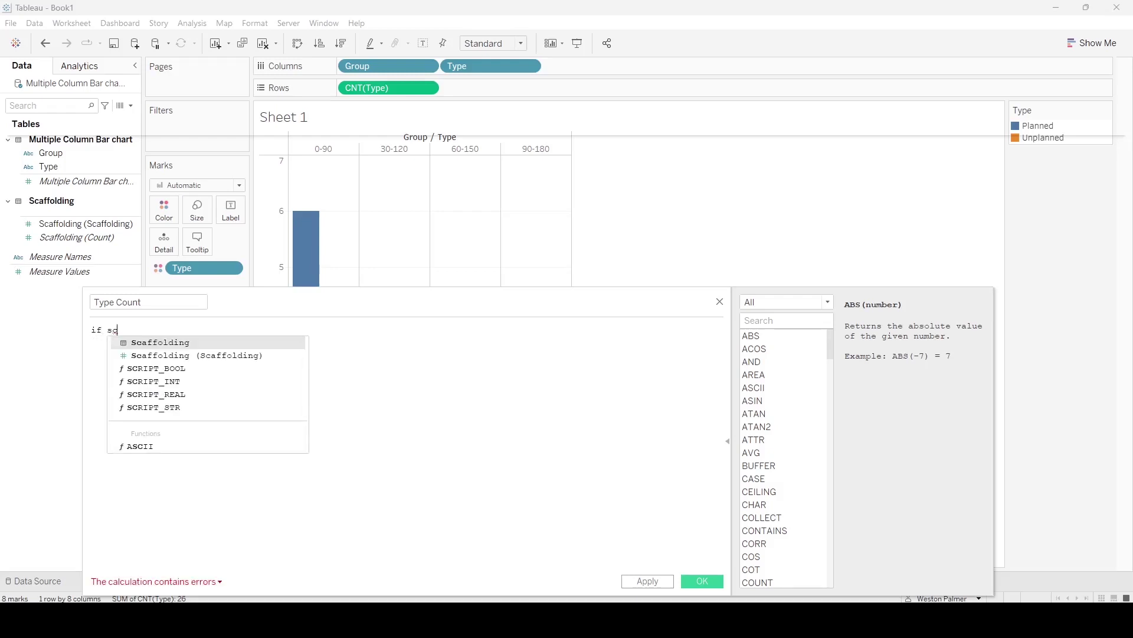
{"action": "key", "text": "Return"}
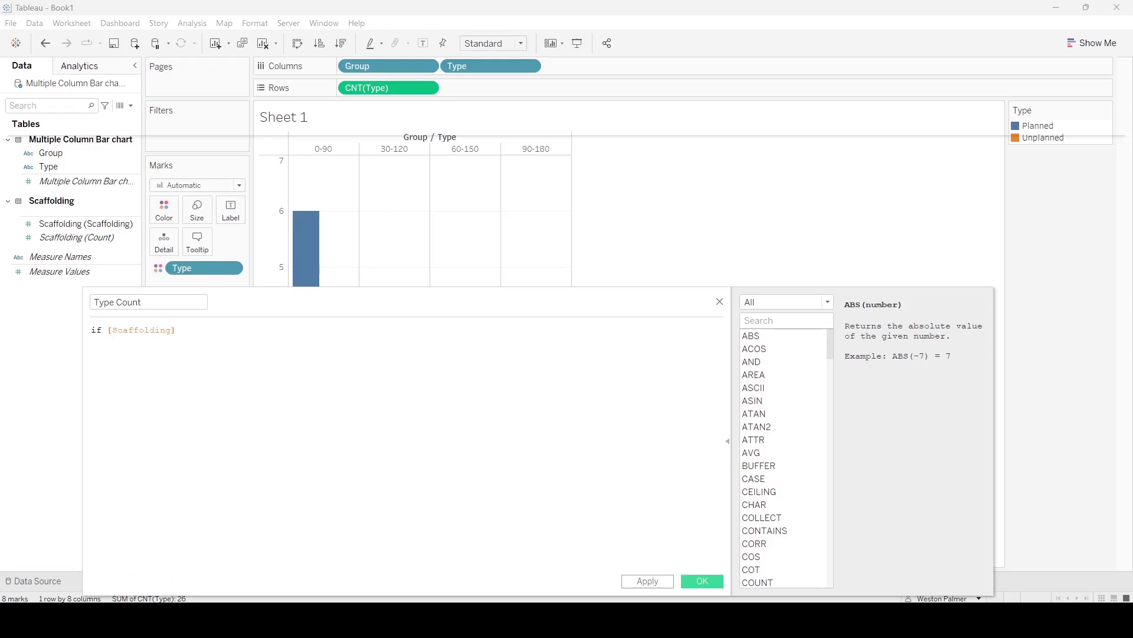
{"action": "type", "text": "=1 THen"}
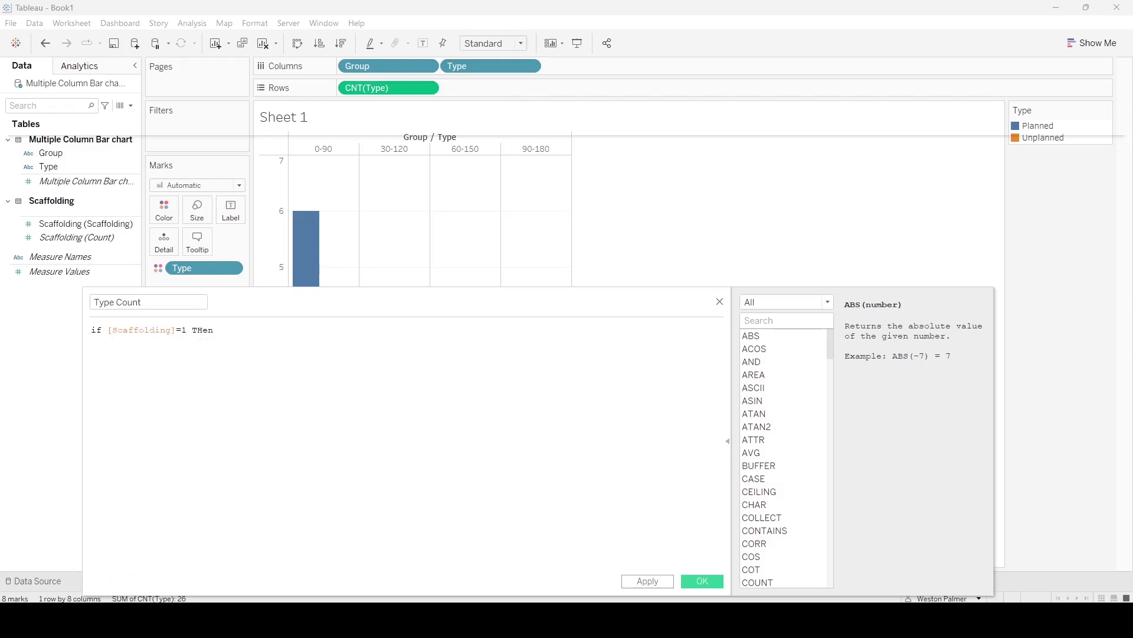
{"action": "key", "text": "Return"}
{"action": "scroll", "coordinate": [407, 443], "scroll_direction": "up", "scroll_amount": 4}
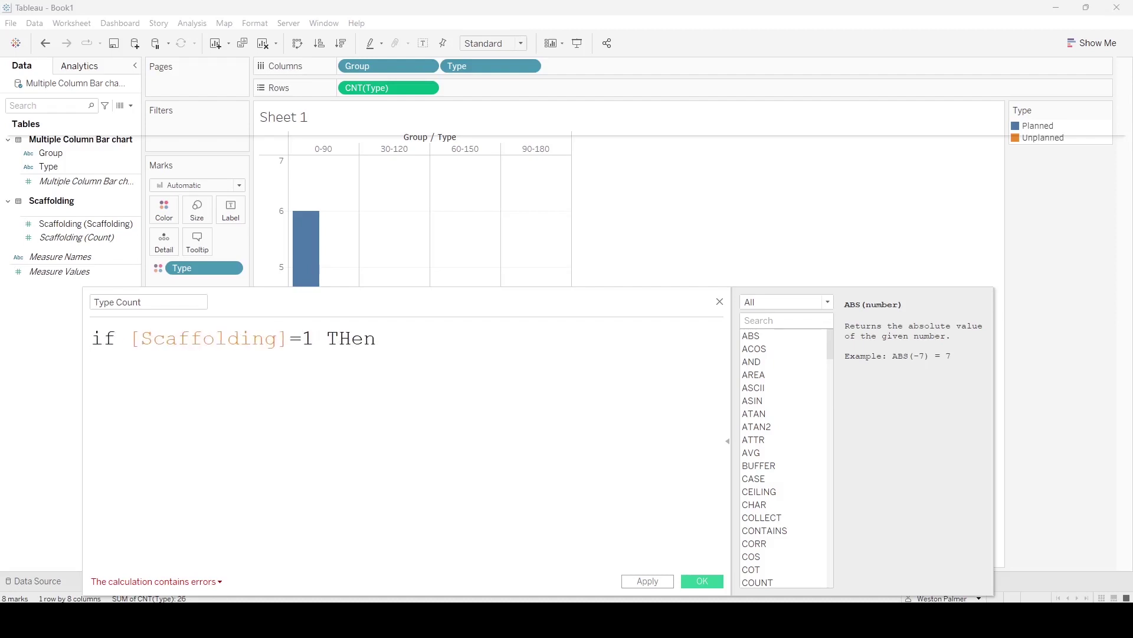
- Complete the first branch with count(if [Type]='Planned' THEN [Type] END) and start a new line
{"action": "type", "text": "count(if type"}
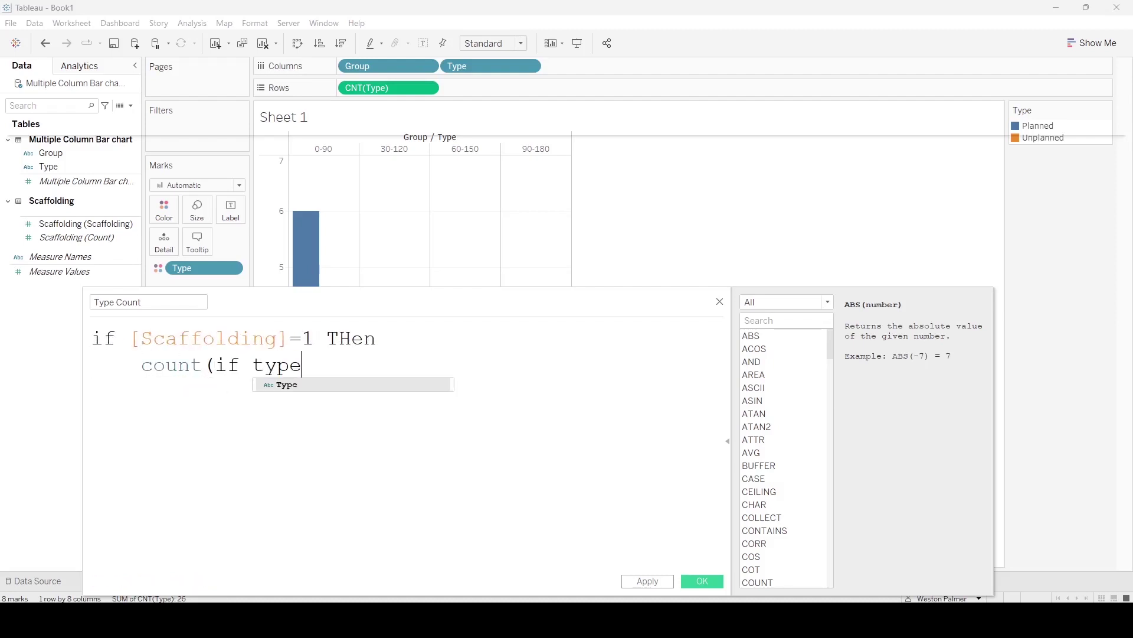
{"action": "key", "text": "BackSpace"}
{"action": "key", "text": "BackSpace"}
{"action": "key", "text": "BackSpace"}
{"action": "key", "text": "BackSpace"}
{"action": "type", "text": "[T"}
{"action": "key", "text": "Return"}
{"action": "type", "text": "="}
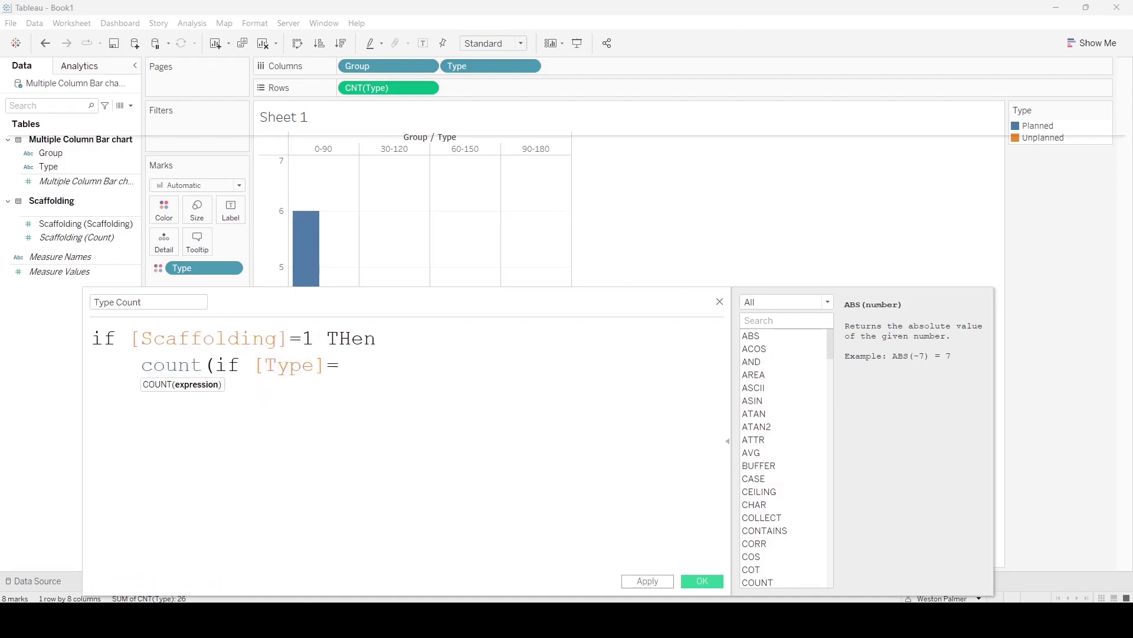
{"action": "type", "text": "'Planned' THEN [Typ"}
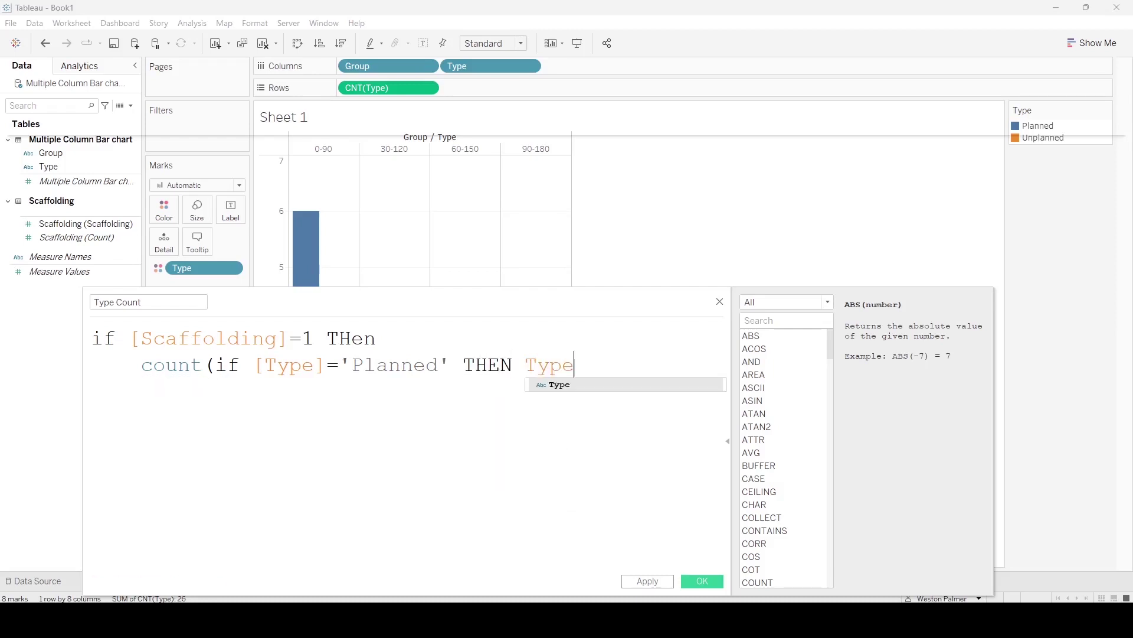
{"action": "key", "text": "Return"}
{"action": "type", "text": "END)"}
{"action": "key", "text": "Return"}
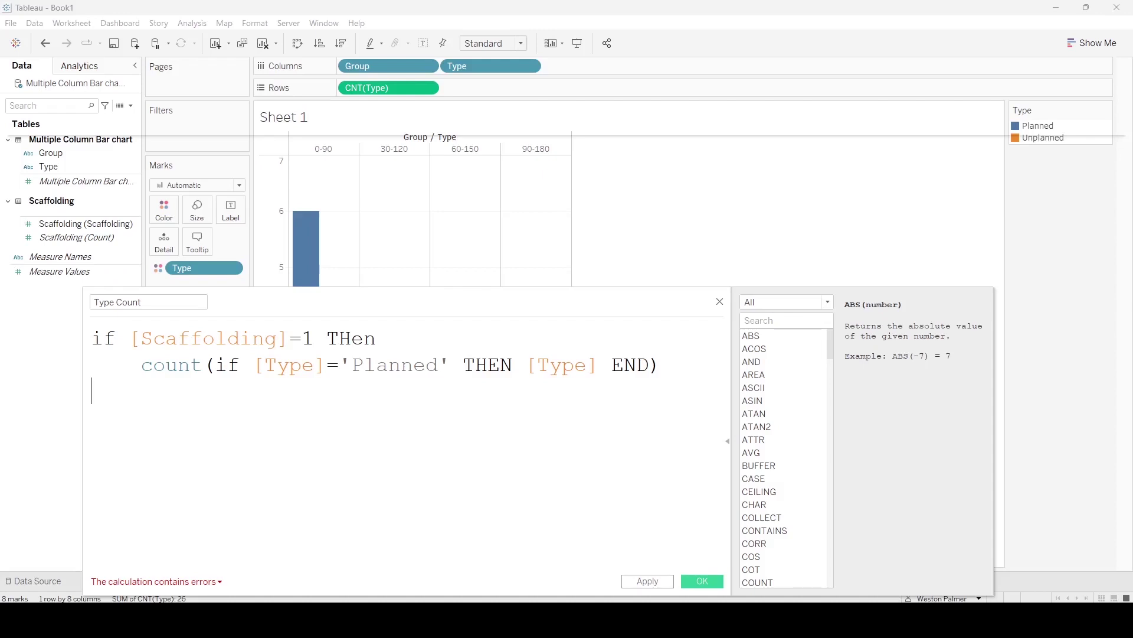
- Duplicate the whole [Scaffolding]=1 branch below itself, prefixed with ELSE to form an ELSEif branch
{"action": "left_click_drag", "start_coordinate": [659, 365], "coordinate": [92, 339]}
{"action": "key", "text": "ctrl+c"}
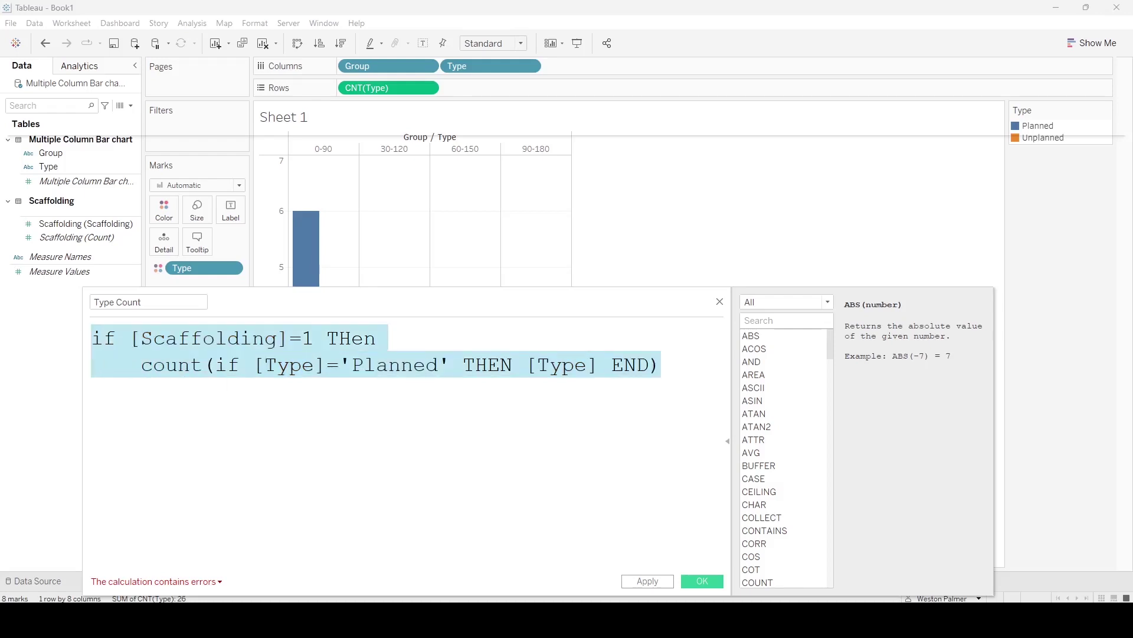
{"action": "left_click", "coordinate": [92, 390]}
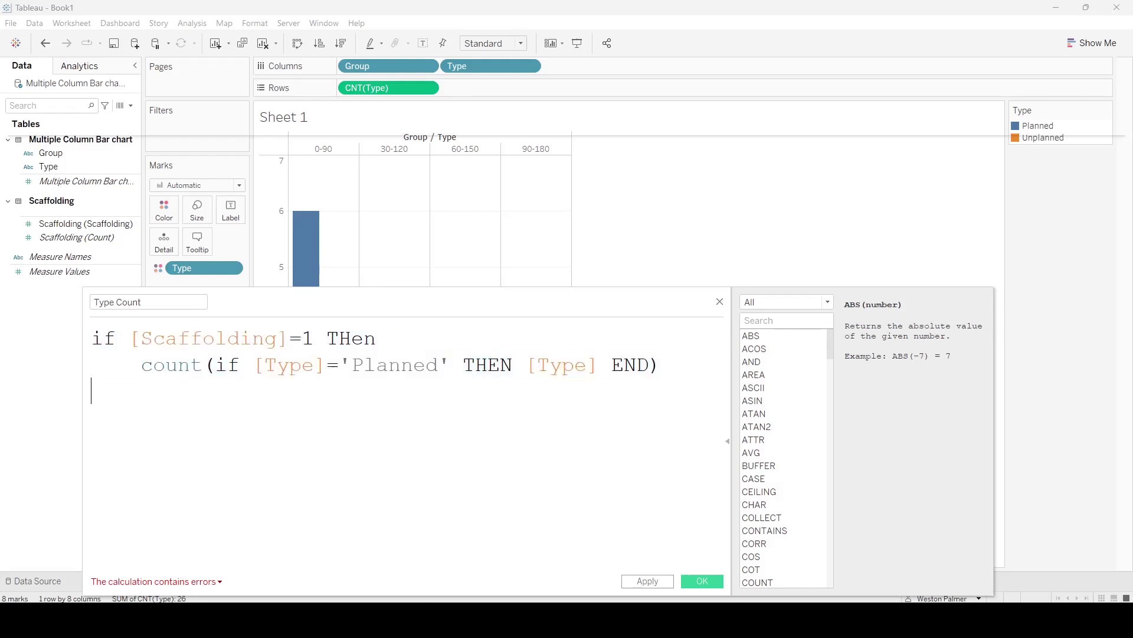
{"action": "type", "text": "ELSE"}
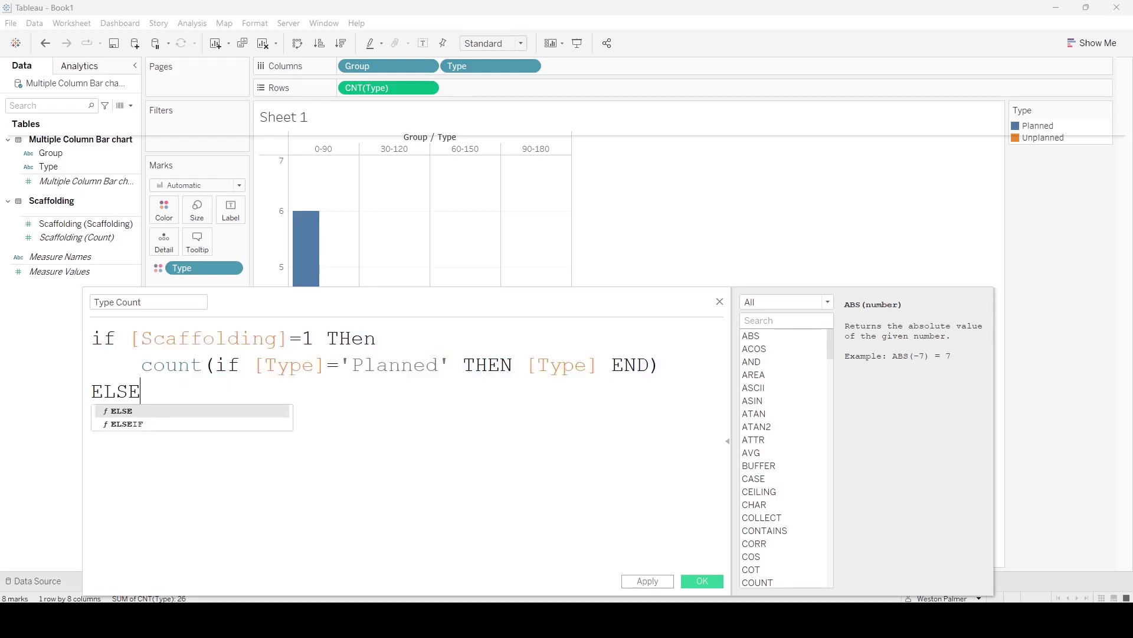
{"action": "key", "text": "ctrl+v"}
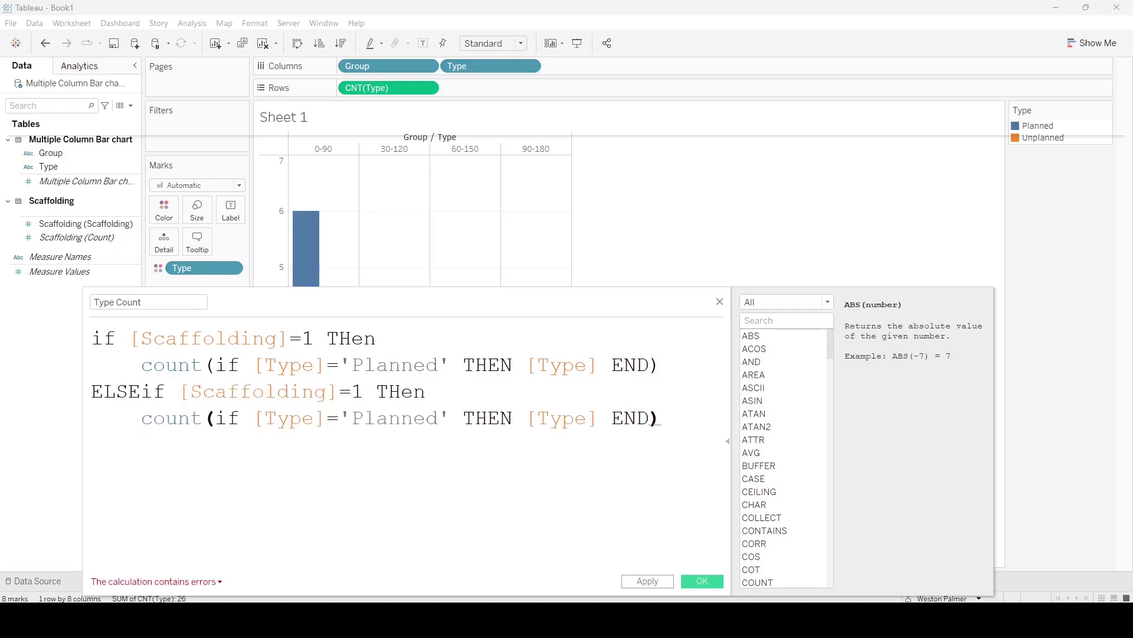
- Change the ELSEif branch to test [Scaffolding]=2 and count the type 'Unplanned'
{"action": "double_click", "coordinate": [357, 391]}
{"action": "type", "text": "2"}
{"action": "left_click", "coordinate": [363, 418]}
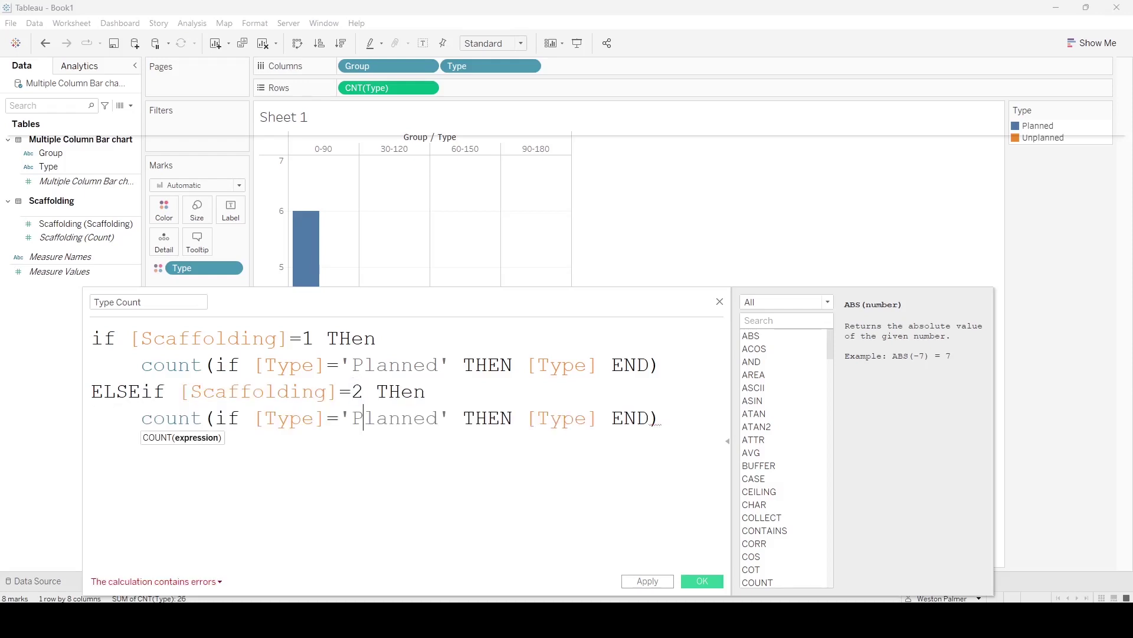
{"action": "key", "text": "BackSpace"}
{"action": "type", "text": "Unp"}
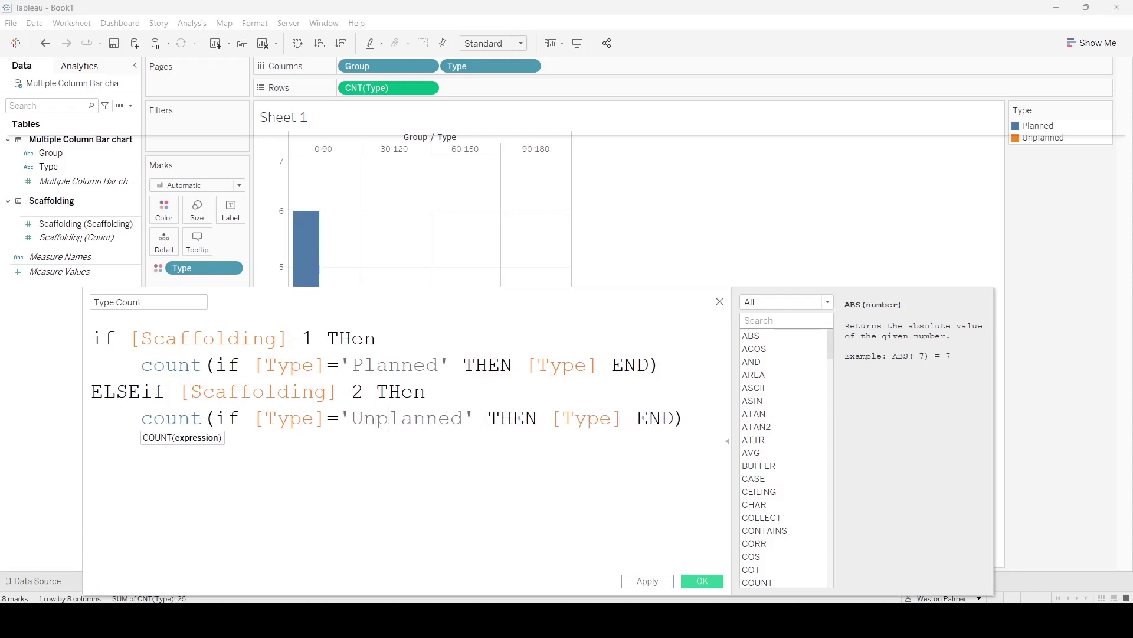
- Duplicate the [Scaffolding]=2 branch below itself in the Type Count formula and close the formula with END
{"action": "left_click_drag", "start_coordinate": [684, 418], "coordinate": [92, 391]}
{"action": "key", "text": "ctrl+c"}
{"action": "left_click", "coordinate": [683, 418]}
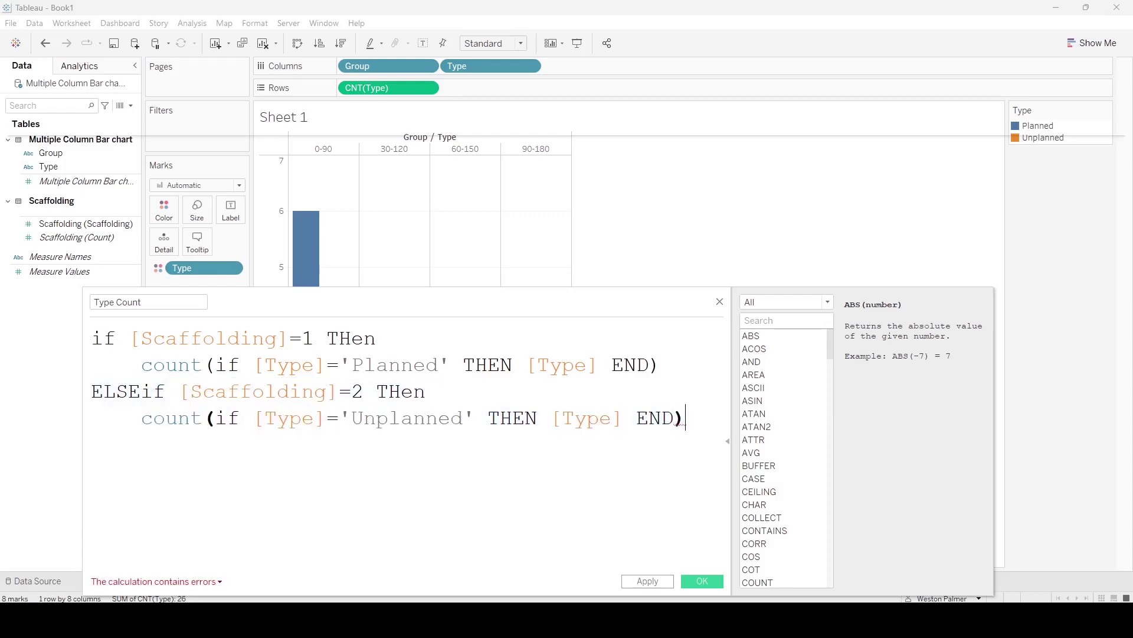
{"action": "key", "text": "Return"}
{"action": "key", "text": "ctrl+v"}
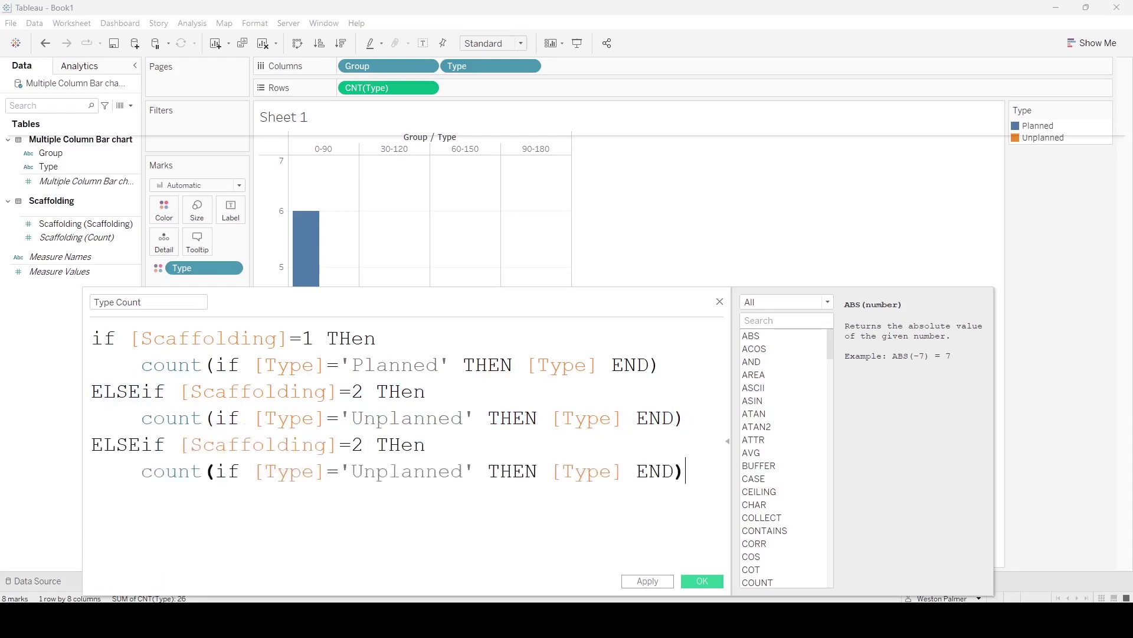
{"action": "key", "text": "Return"}
{"action": "type", "text": "END"}
- Change the last ELSEif branch to test [Scaffolding]=3 and return only [Type]
{"action": "left_click_drag", "start_coordinate": [364, 444], "coordinate": [351, 444]}
{"action": "type", "text": "3"}
{"action": "left_click_drag", "start_coordinate": [142, 471], "coordinate": [549, 471]}
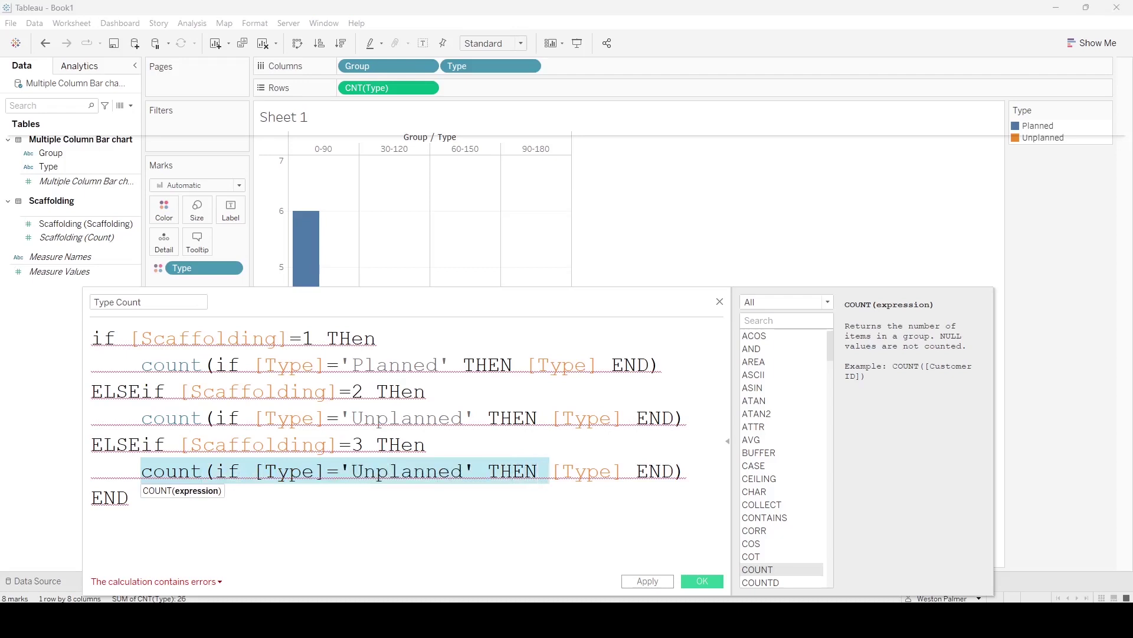
{"action": "key", "text": "BackSpace"}
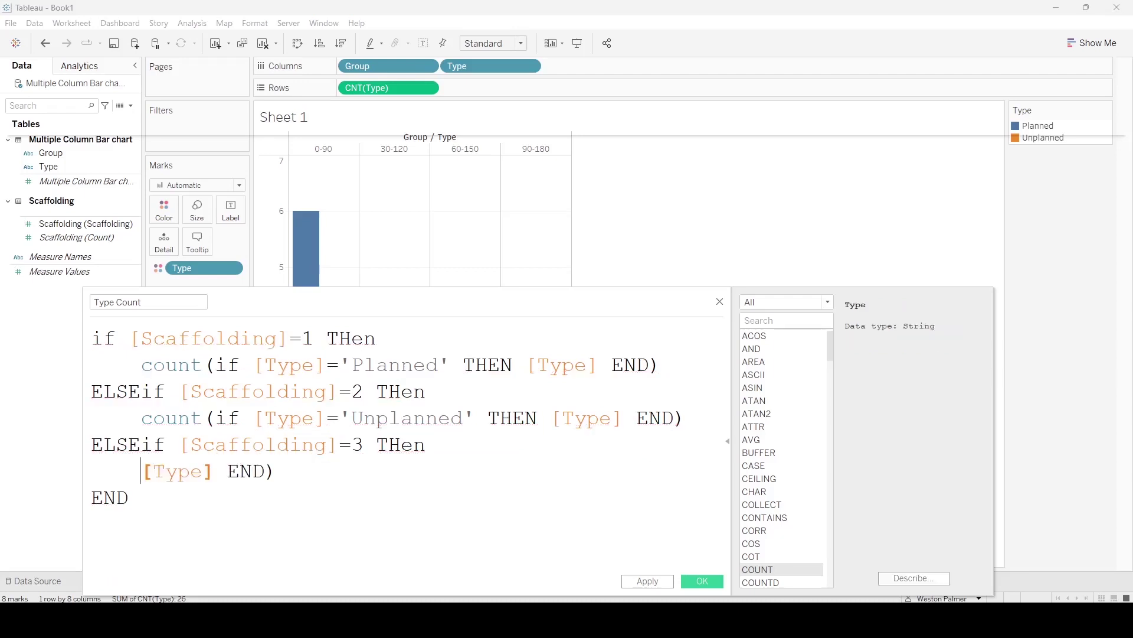
{"action": "left_click_drag", "start_coordinate": [215, 472], "coordinate": [277, 471]}
{"action": "key", "text": "BackSpace"}
{"action": "left_click", "coordinate": [128, 497]}
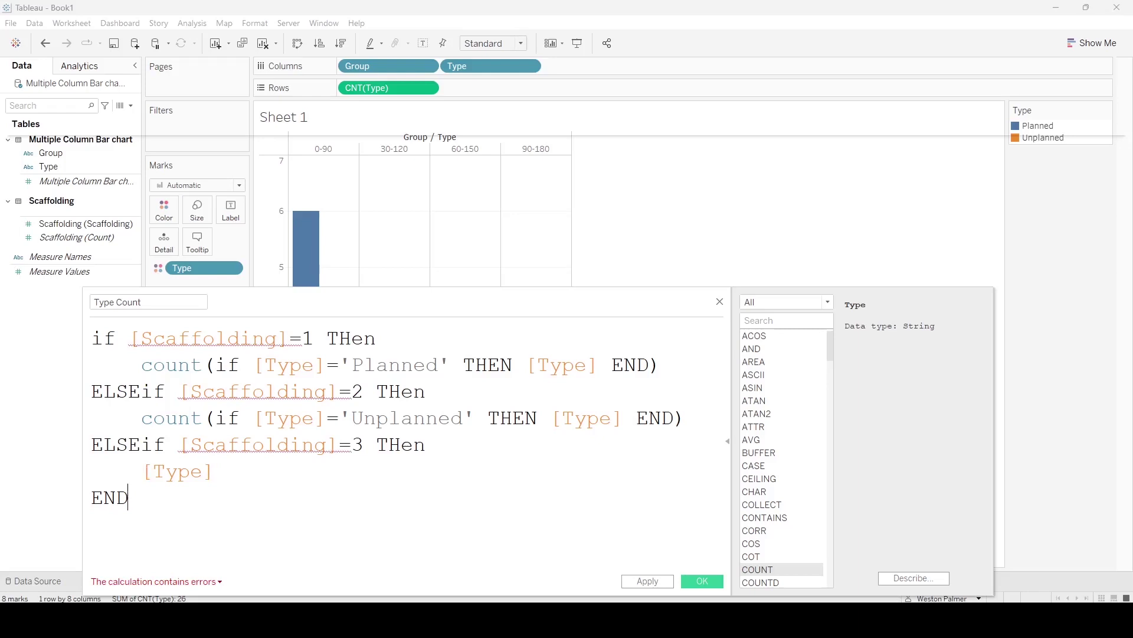
- Remove the count() wrapper from the Unplanned and Planned branches, keeping their inner if statements
{"action": "left_click_drag", "start_coordinate": [141, 418], "coordinate": [215, 418]}
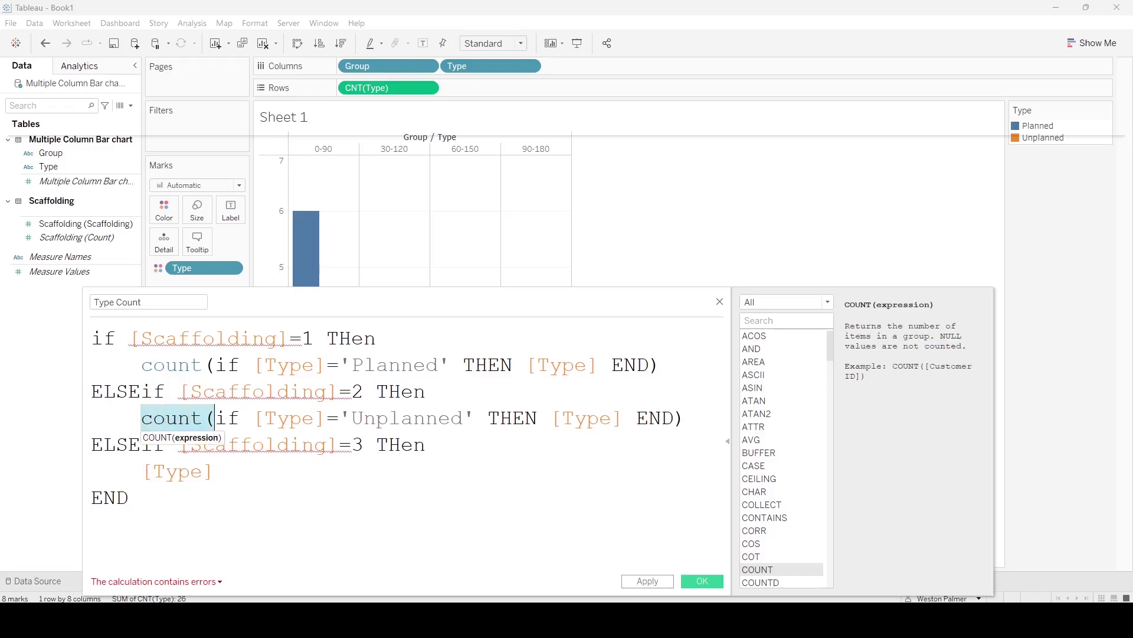
{"action": "key", "text": "BackSpace"}
{"action": "left_click", "coordinate": [664, 418]}
{"action": "key", "text": "BackSpace"}
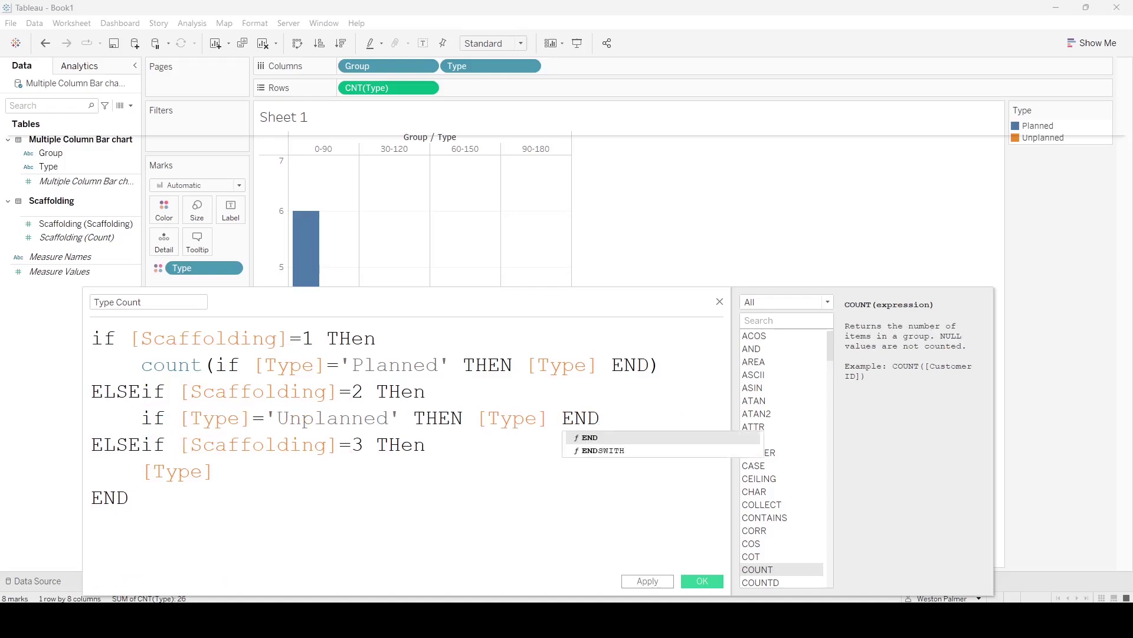
{"action": "left_click", "coordinate": [659, 364]}
{"action": "key", "text": "BackSpace"}
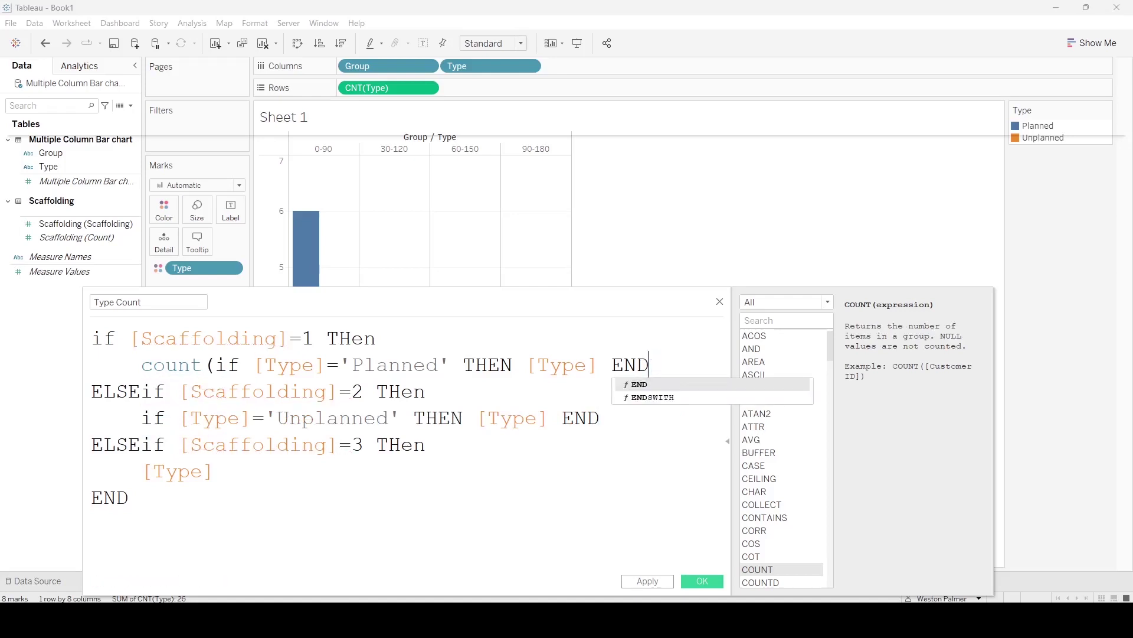
{"action": "left_click_drag", "start_coordinate": [217, 365], "coordinate": [142, 365]}
{"action": "key", "text": "BackSpace"}
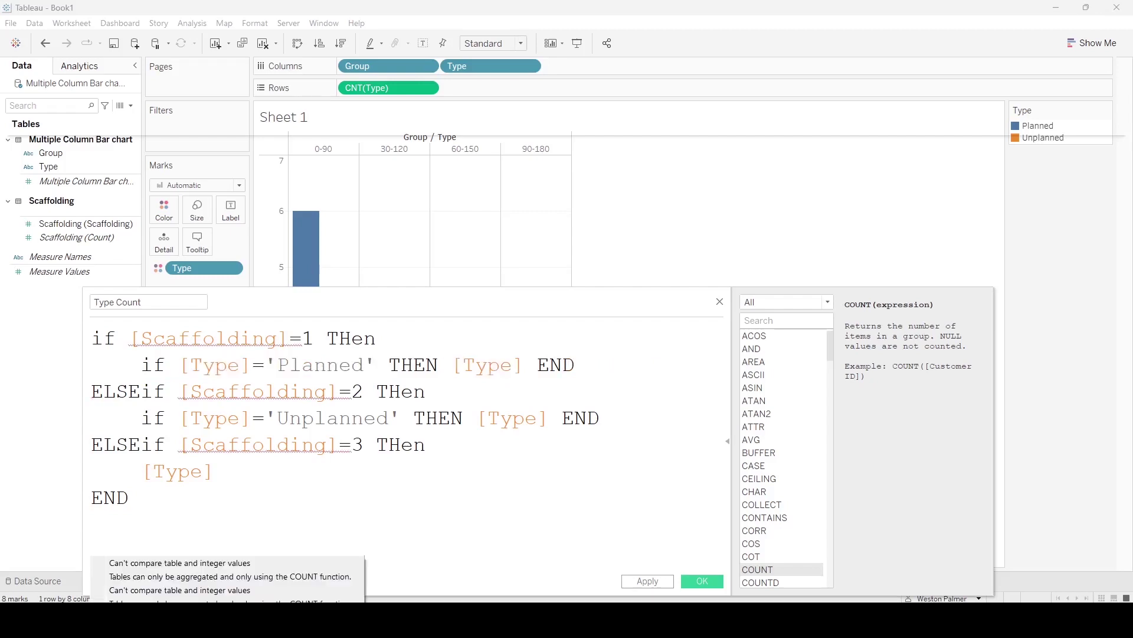
- Replace the table reference in the first condition with the field [Scaffolding (Scaffolding)]
{"action": "left_click", "coordinate": [277, 338]}
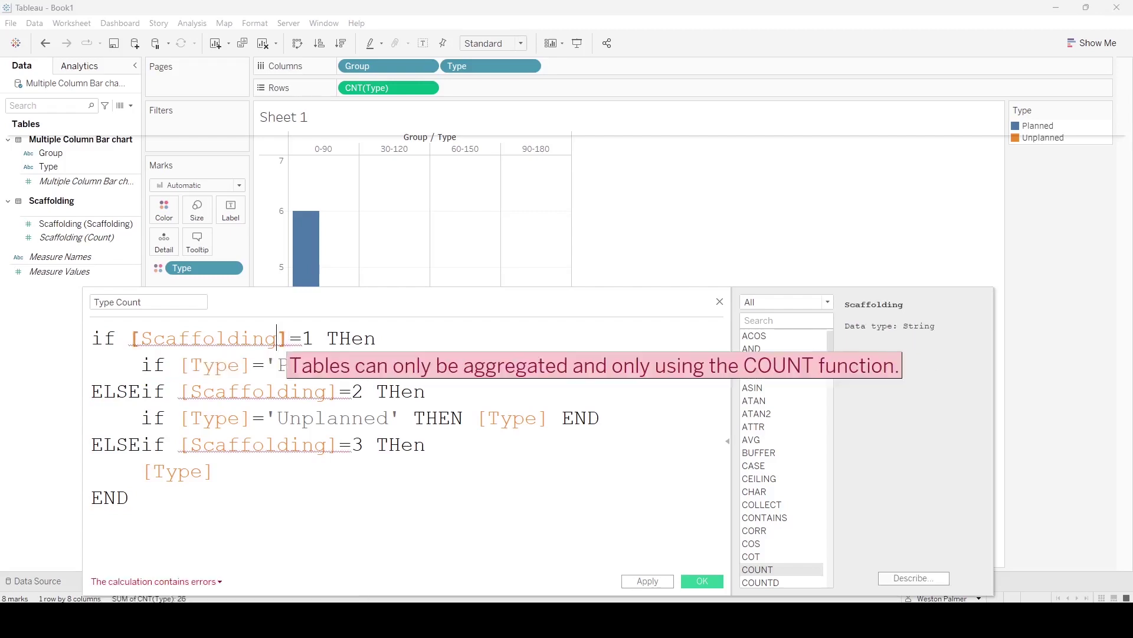
{"action": "type", "text": "Sc"}
{"action": "key", "text": "BackSpace"}
{"action": "key", "text": "BackSpace"}
{"action": "type", "text": "(sc"}
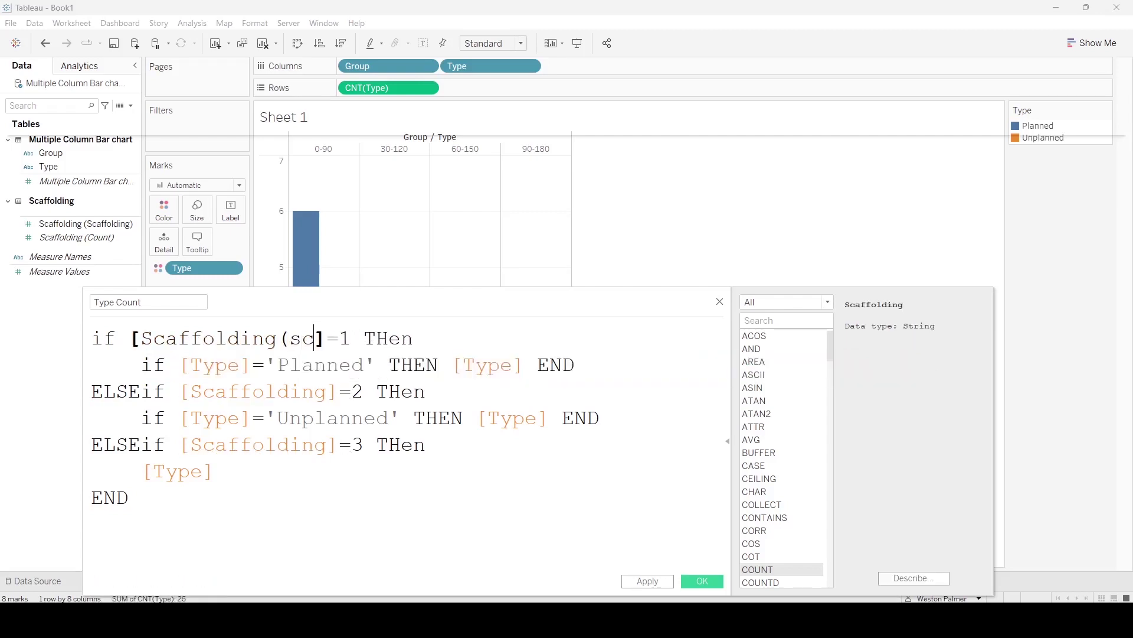
{"action": "key", "text": "BackSpace"}
{"action": "key", "text": "BackSpace"}
{"action": "key", "text": "BackSpace"}
{"action": "key", "text": "Down"}
{"action": "key", "text": "Return"}
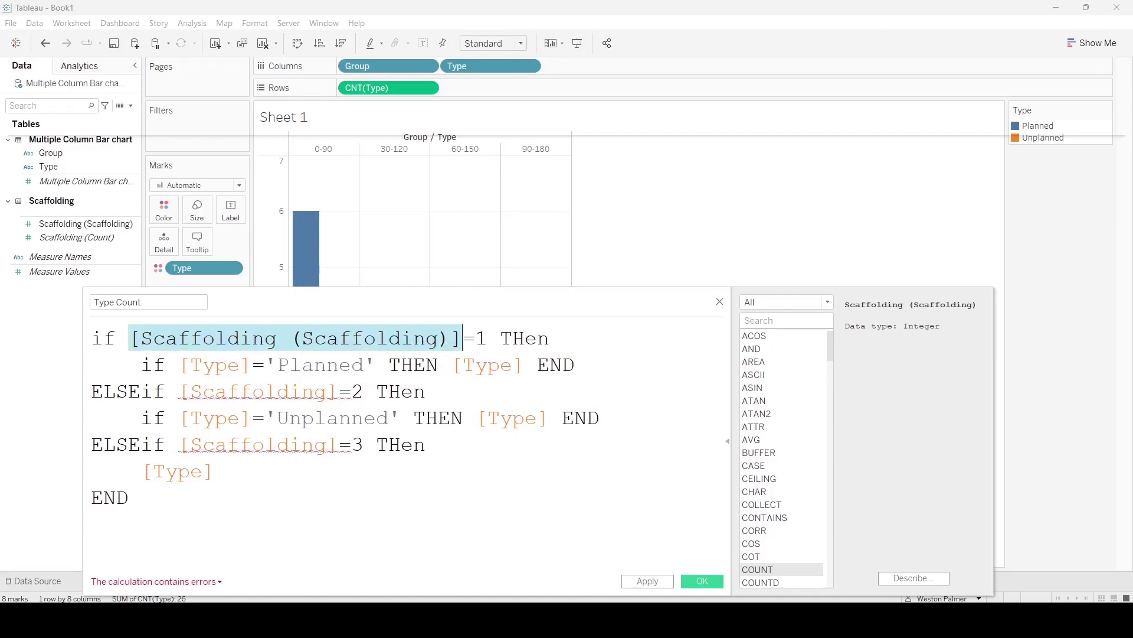
- Use [Scaffolding (Scaffolding)] in both ELSEif conditions as well and save the Type Count calculation
{"action": "double_click", "coordinate": [276, 391]}
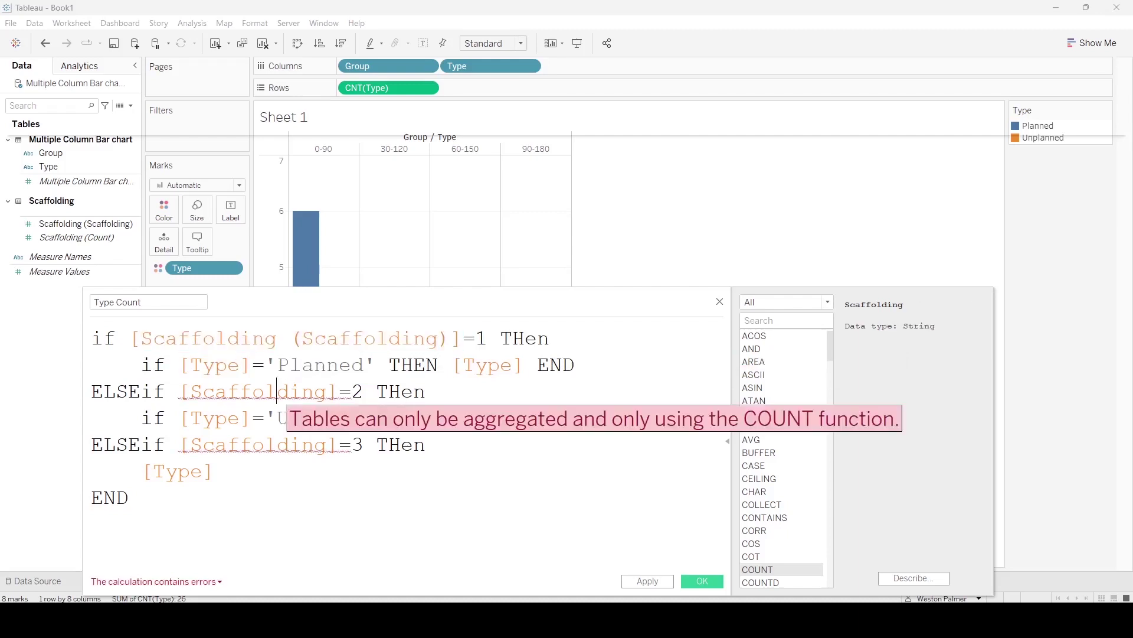
{"action": "type", "text": "[Scaffolding (Scaffolding)]"}
{"action": "double_click", "coordinate": [307, 444]}
{"action": "type", "text": "[Scaffolding (Scaffolding)]"}
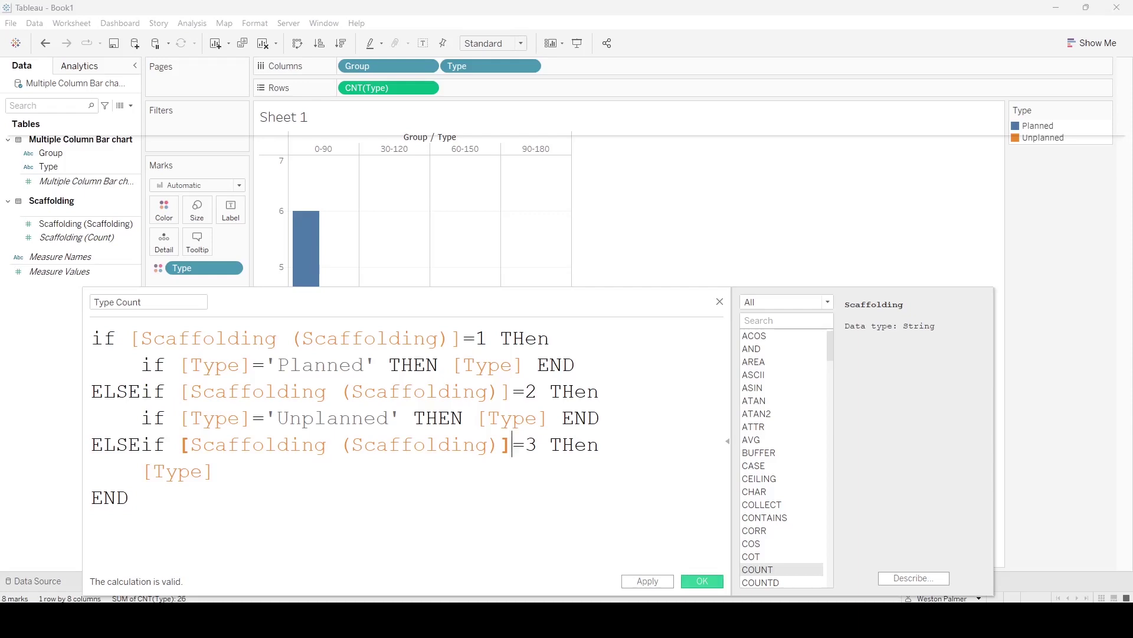
{"action": "left_click", "coordinate": [702, 581]}
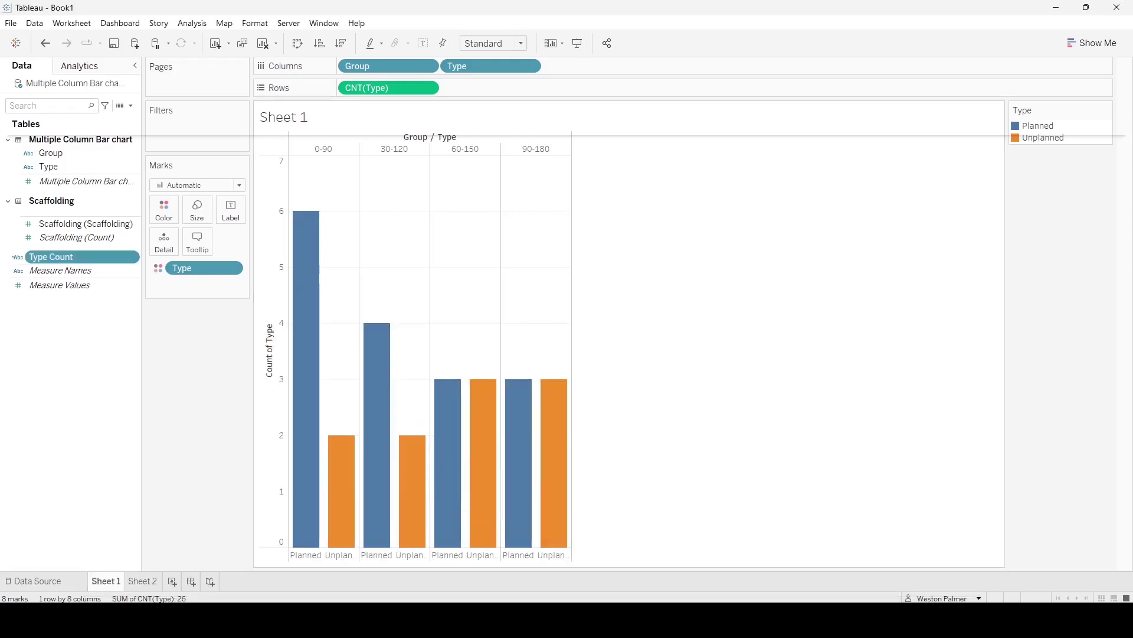
- Add Type Count to Sheet 2 as a Count measure and place it on Rows
{"action": "left_click", "coordinate": [142, 580]}
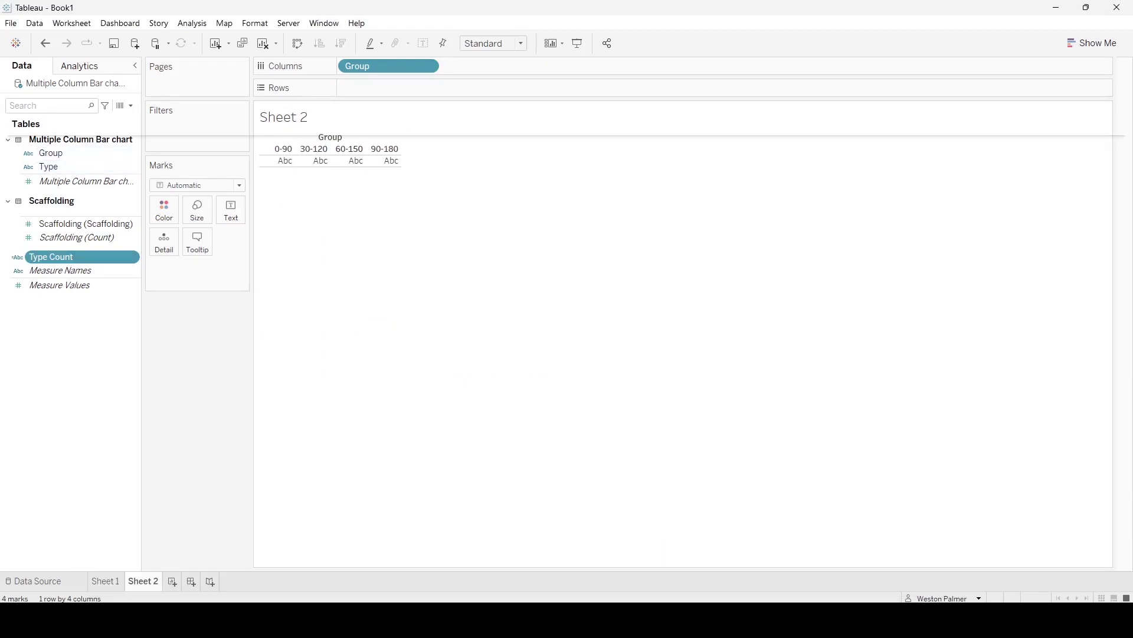
{"action": "left_click_drag", "start_coordinate": [59, 257], "coordinate": [514, 65]}
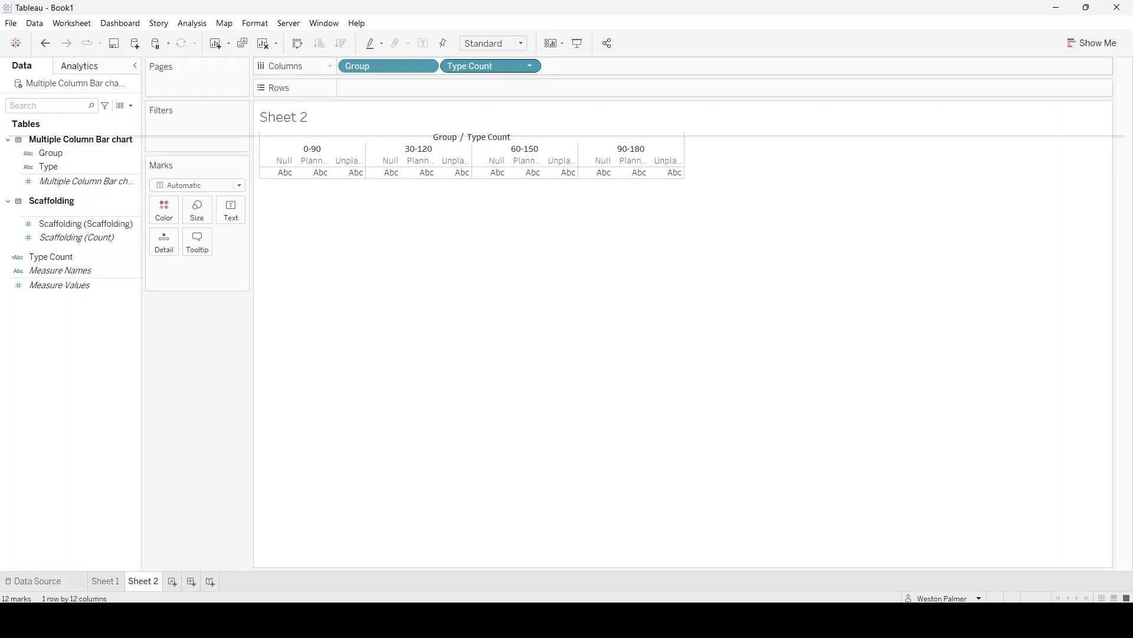
{"action": "left_click", "coordinate": [529, 65]}
{"action": "mouse_move", "coordinate": [502, 253]}
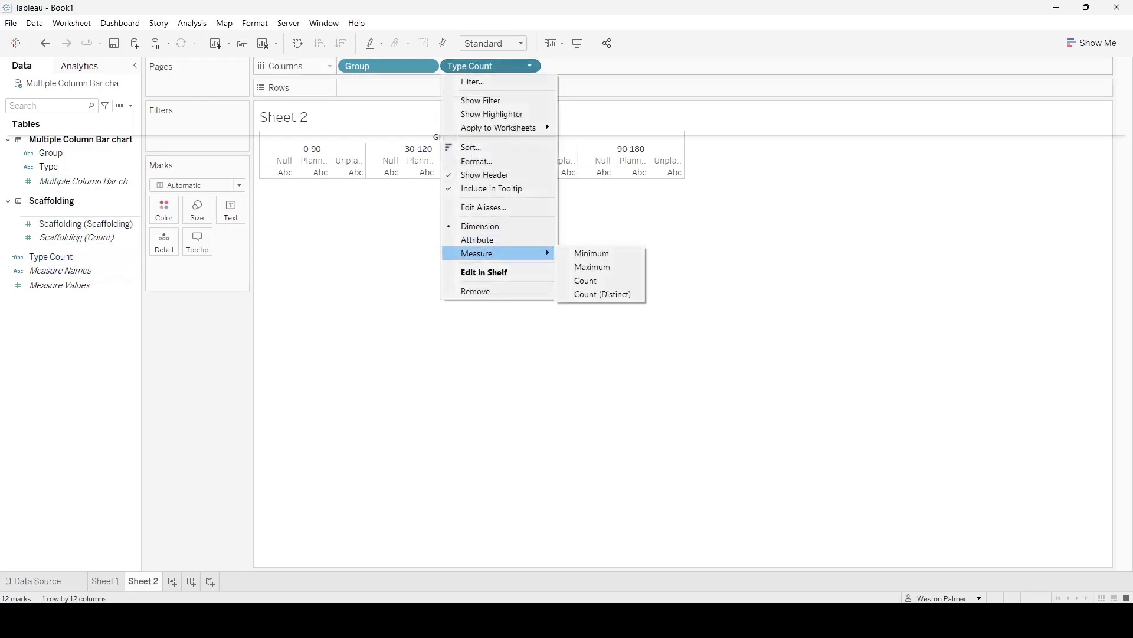
{"action": "left_click", "coordinate": [588, 281]}
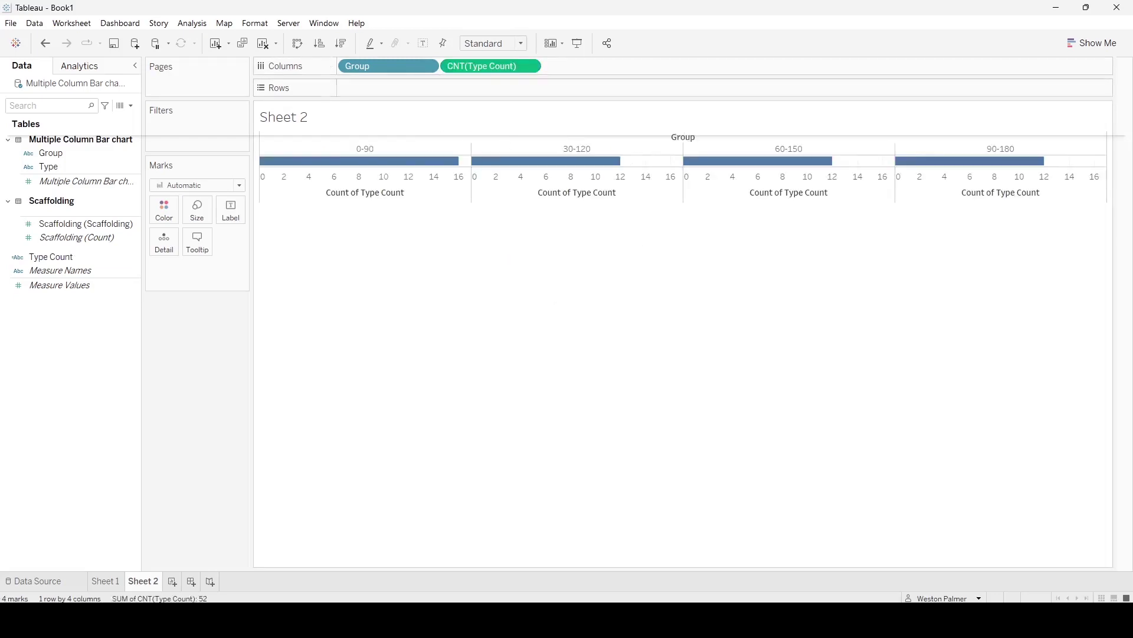
{"action": "mouse_move", "coordinate": [491, 65]}
{"action": "left_mouse_down"}
{"action": "mouse_move", "coordinate": [474, 97]}
{"action": "mouse_move", "coordinate": [466, 88]}
{"action": "left_mouse_up"}
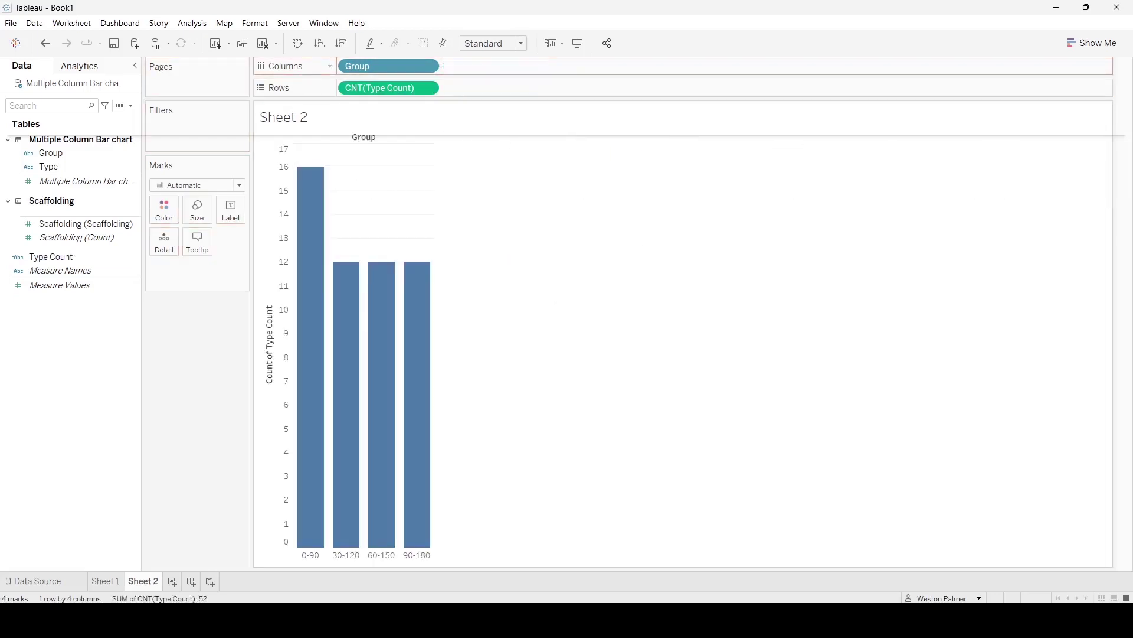
- Convert Scaffolding (Scaffolding) to a dimension and add it to Columns after Group
{"action": "left_click", "coordinate": [50, 166]}
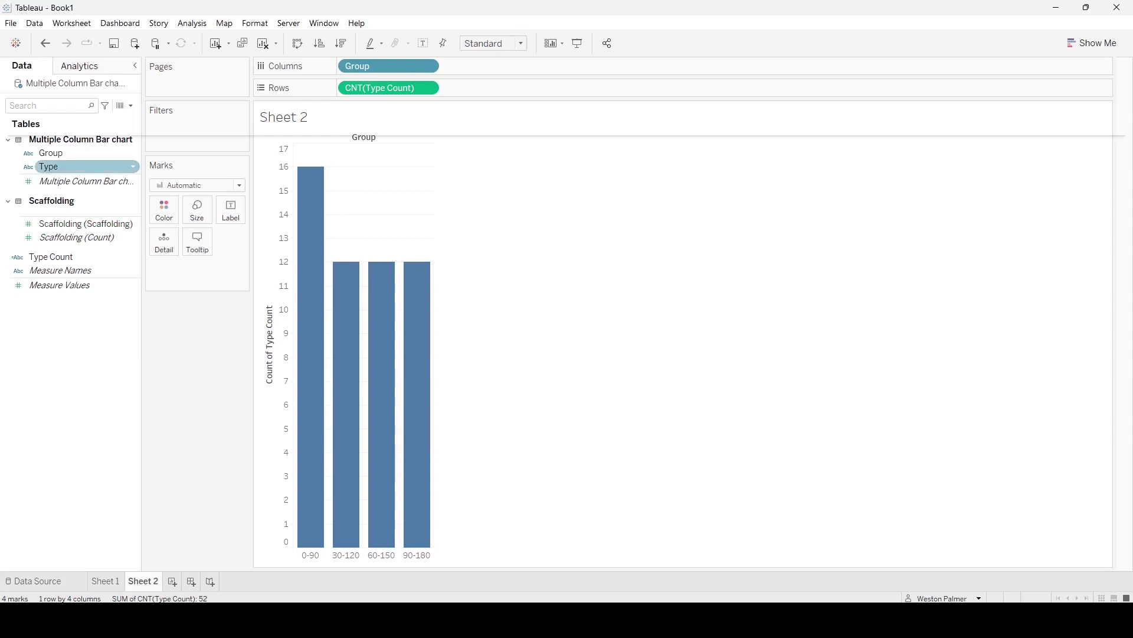
{"action": "left_click", "coordinate": [82, 224]}
{"action": "mouse_move", "coordinate": [83, 224]}
{"action": "left_mouse_down"}
{"action": "mouse_move", "coordinate": [515, 69]}
{"action": "mouse_move", "coordinate": [130, 219]}
{"action": "mouse_move", "coordinate": [89, 224]}
{"action": "left_mouse_up"}
{"action": "right_click", "coordinate": [134, 225]}
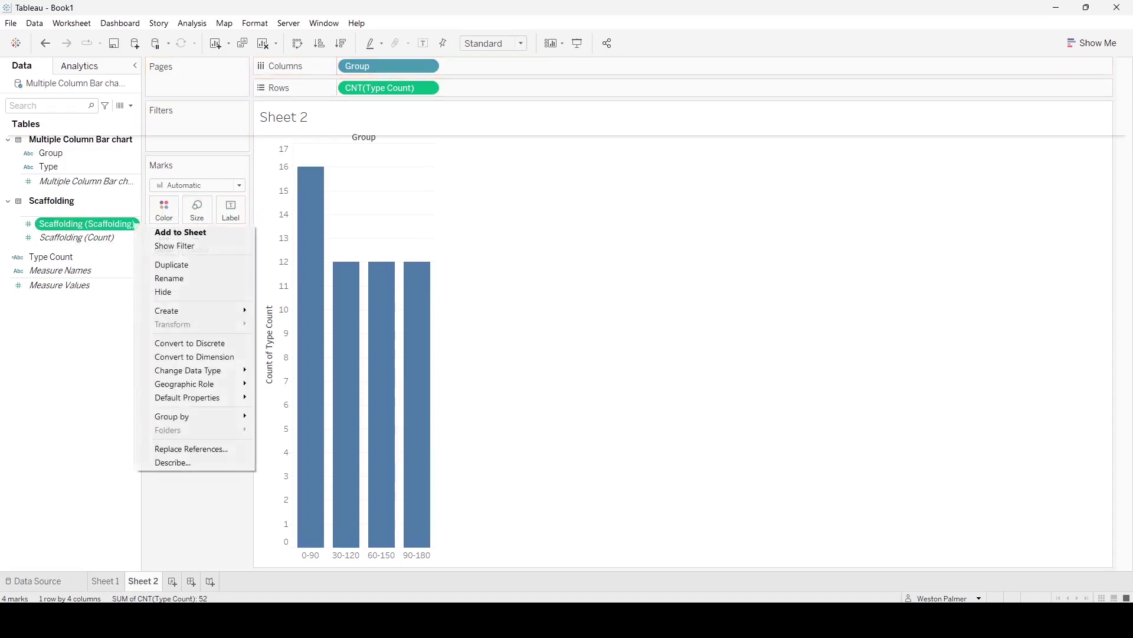
{"action": "left_click", "coordinate": [195, 357]}
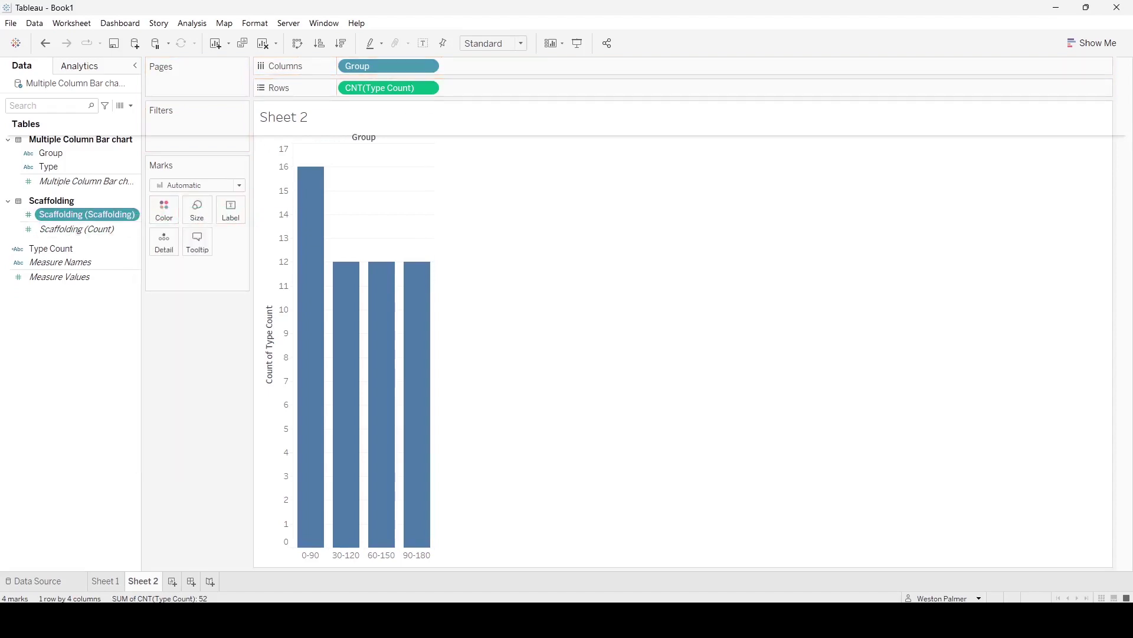
{"action": "left_click_drag", "start_coordinate": [83, 214], "coordinate": [507, 65]}
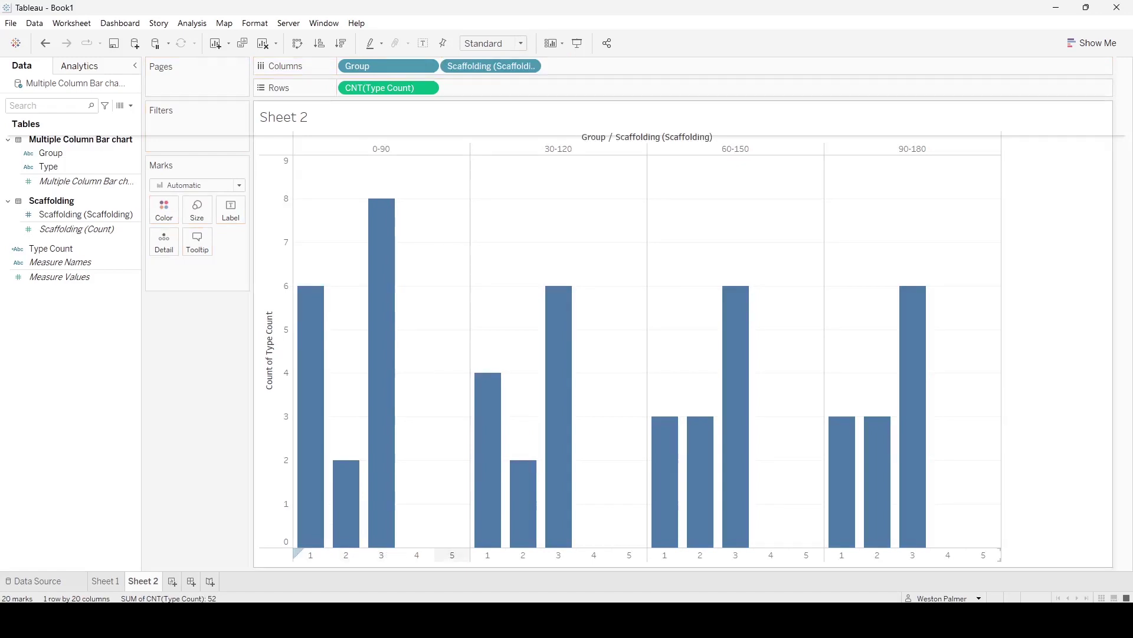
- Exclude the empty Scaffolding members 4 and 5 from the Sheet 2 chart
{"action": "right_click", "coordinate": [417, 555]}
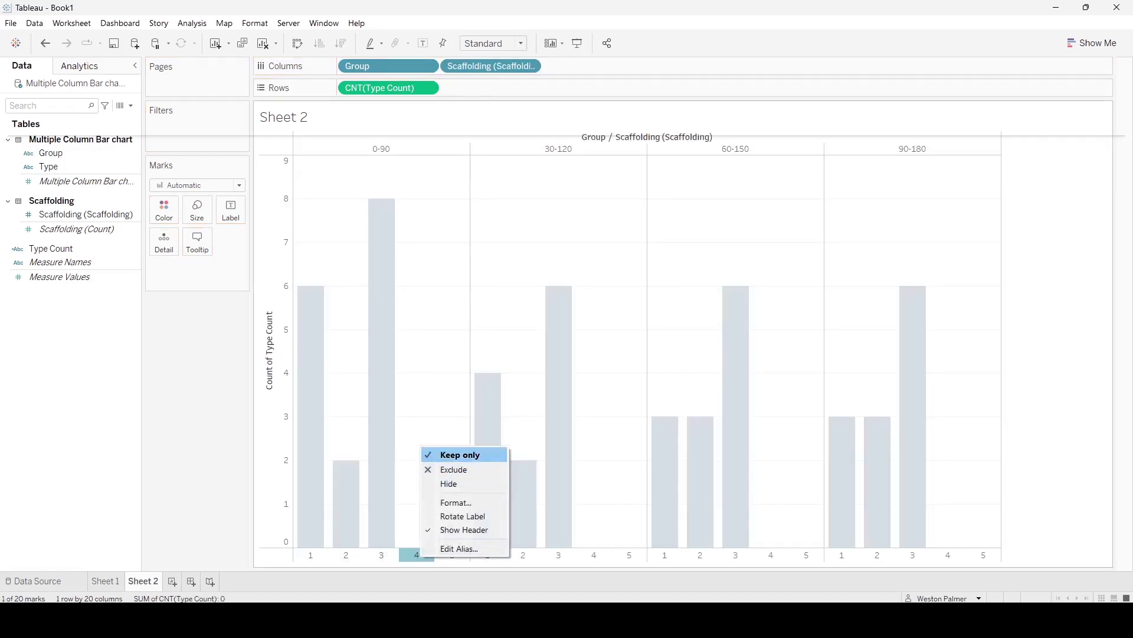
{"action": "left_click", "coordinate": [453, 469]}
{"action": "right_click", "coordinate": [417, 555]}
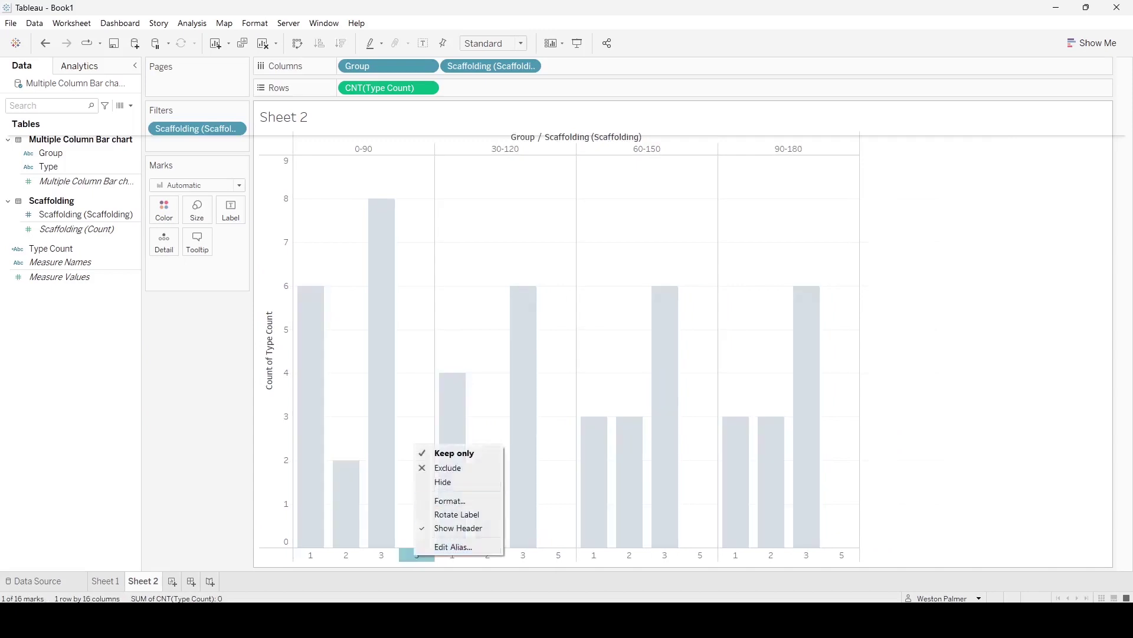
{"action": "left_click", "coordinate": [453, 467]}
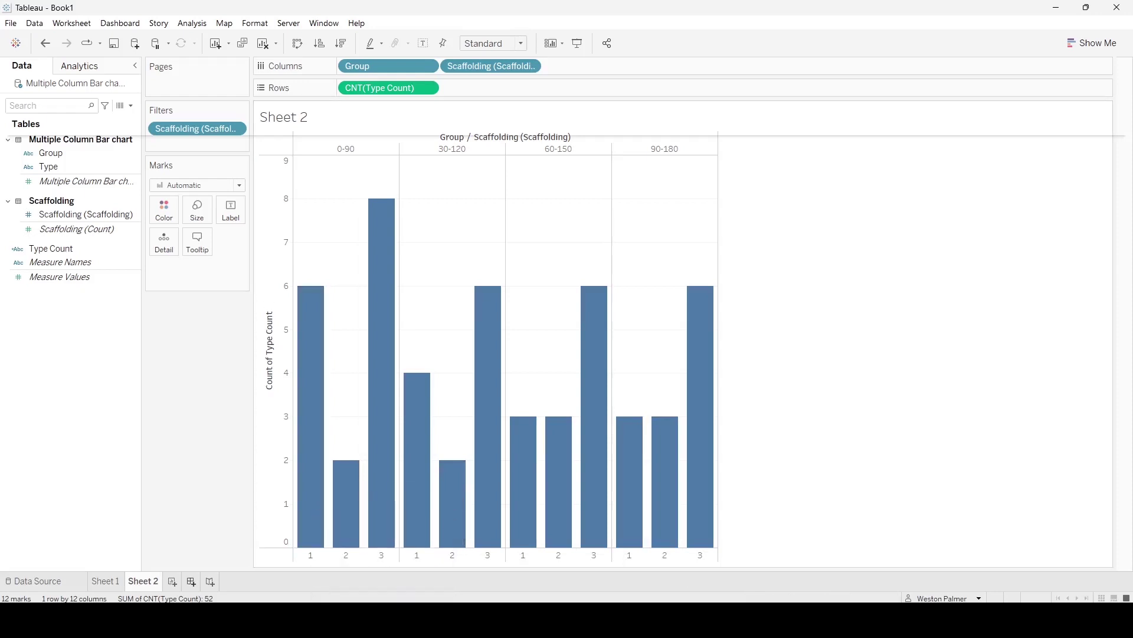
- Create a dashboard with Sheet 1 and Sheet 2 side by side and narrow Sheet 1 to give Sheet 2 more width
{"action": "left_click", "coordinate": [191, 580]}
{"action": "double_click", "coordinate": [40, 212]}
{"action": "left_click_drag", "start_coordinate": [42, 227], "coordinate": [636, 291]}
{"action": "left_click", "coordinate": [71, 163]}
{"action": "left_click", "coordinate": [76, 183]}
{"action": "left_click", "coordinate": [36, 215]}
{"action": "left_click", "coordinate": [783, 378]}
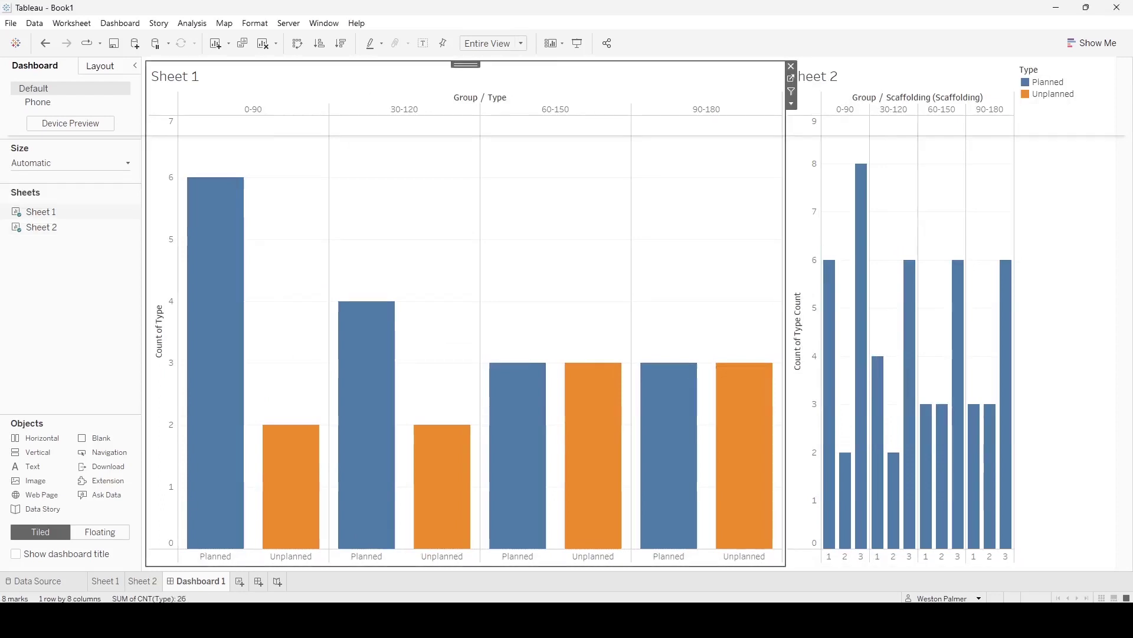
{"action": "left_click_drag", "start_coordinate": [790, 377], "coordinate": [641, 378]}
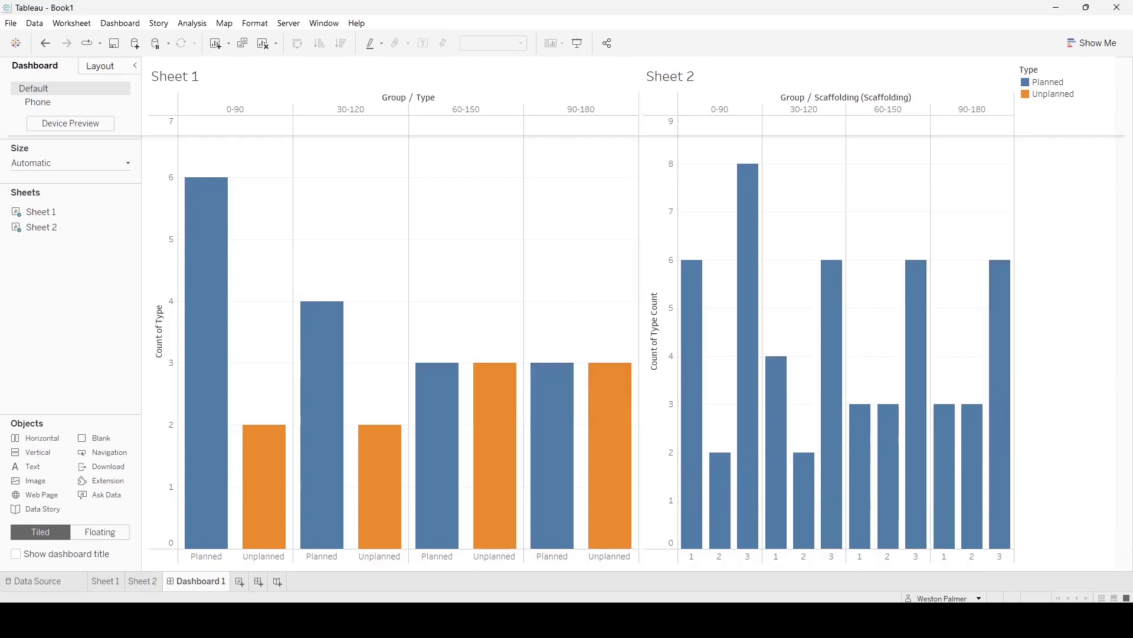
- Color the Sheet 2 bars by Scaffolding (Scaffolding)
{"action": "left_click", "coordinate": [142, 580]}
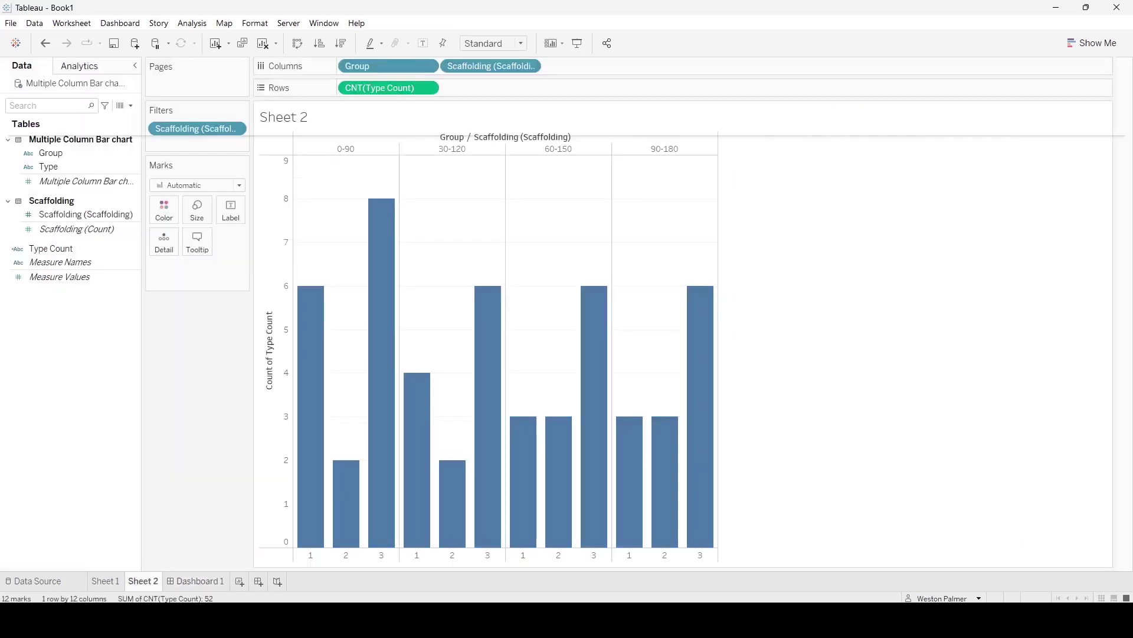
{"action": "left_click_drag", "start_coordinate": [86, 214], "coordinate": [164, 212]}
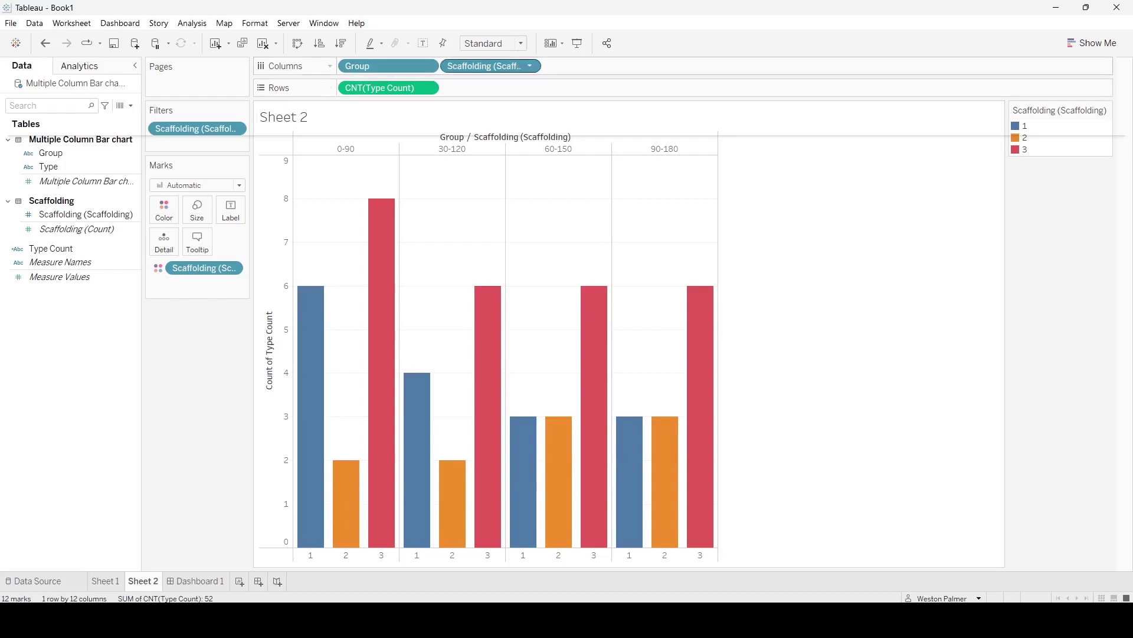
- Set the aliases of Scaffolding members 1, 2 and 3 to Planned, Unplanned and Total, and return to the dashboard
{"action": "left_click", "coordinate": [530, 66]}
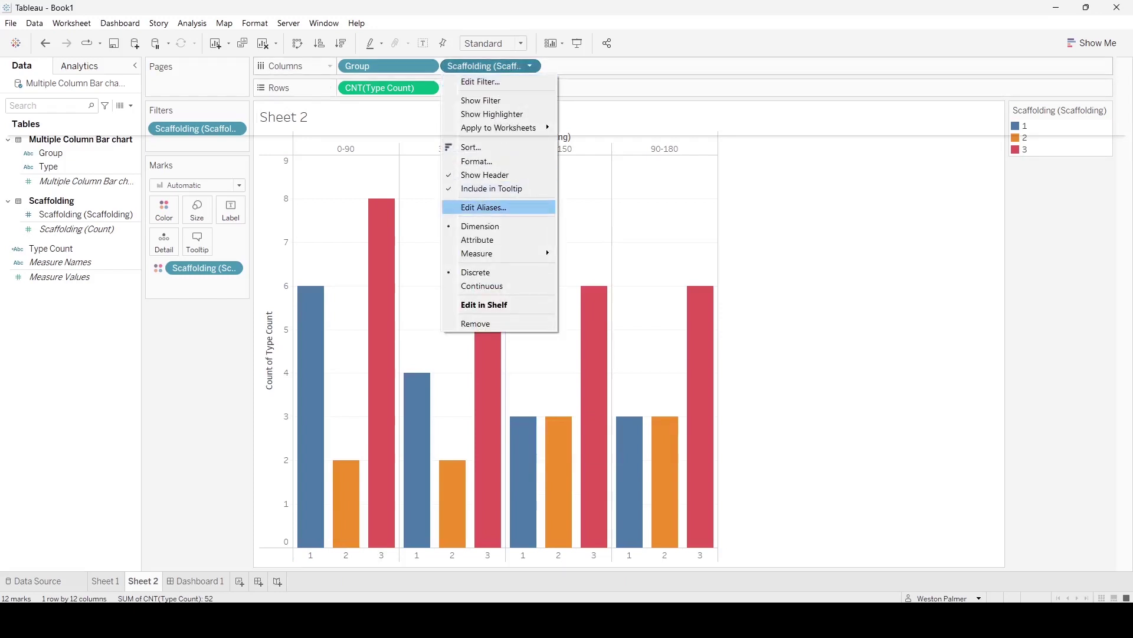
{"action": "left_click", "coordinate": [483, 207]}
{"action": "left_click", "coordinate": [562, 219]}
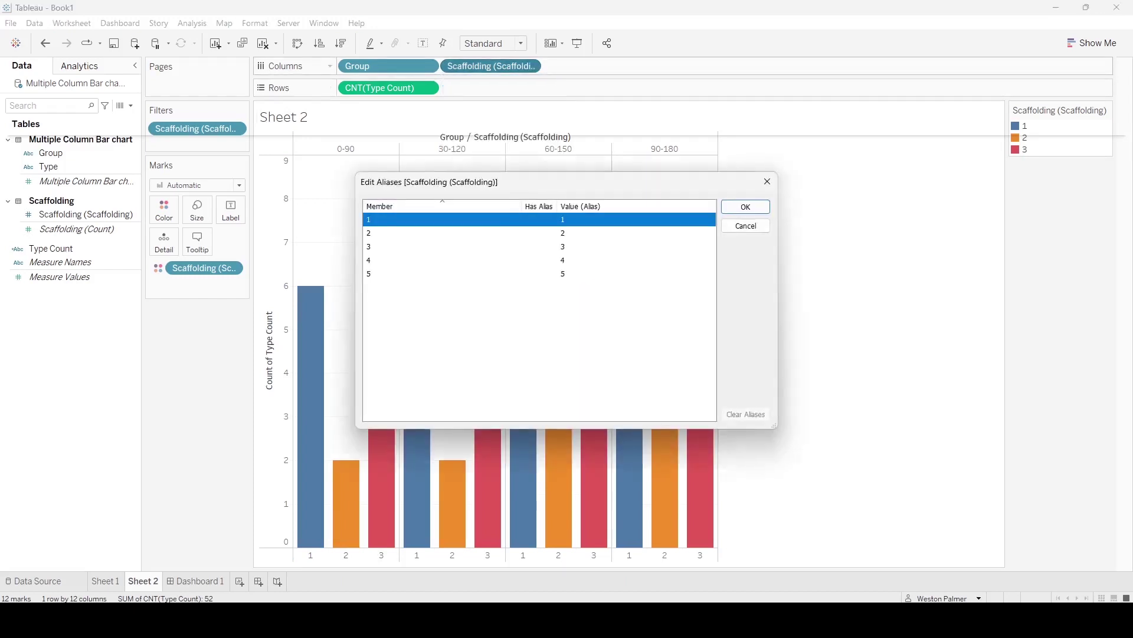
{"action": "left_click", "coordinate": [563, 219]}
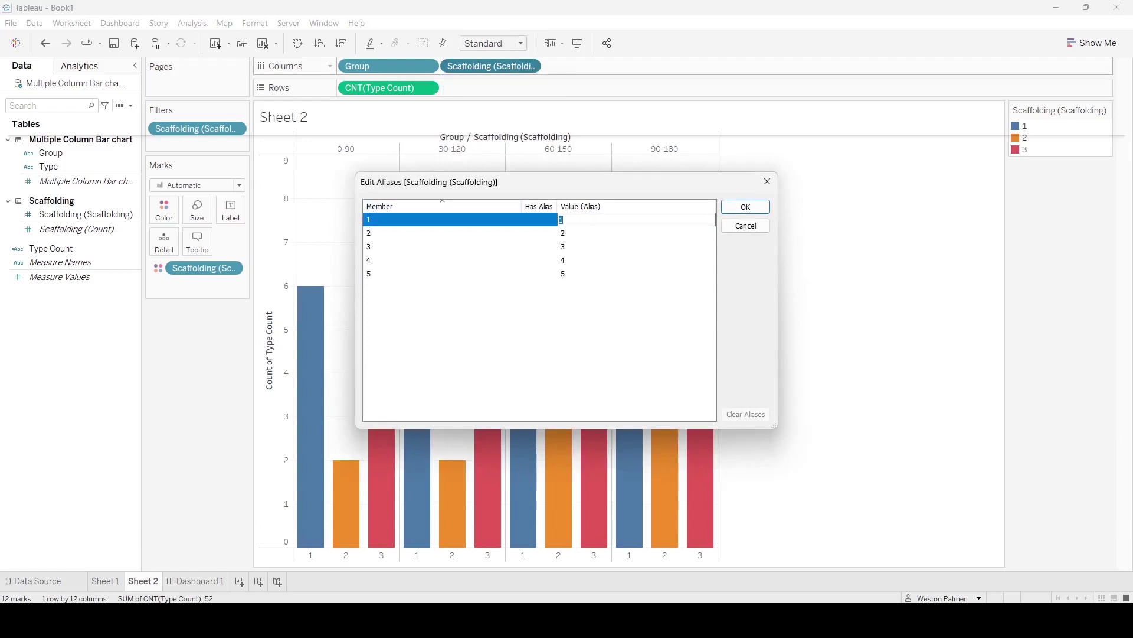
{"action": "type", "text": "Planned"}
{"action": "key", "text": "Return"}
{"action": "type", "text": "U"}
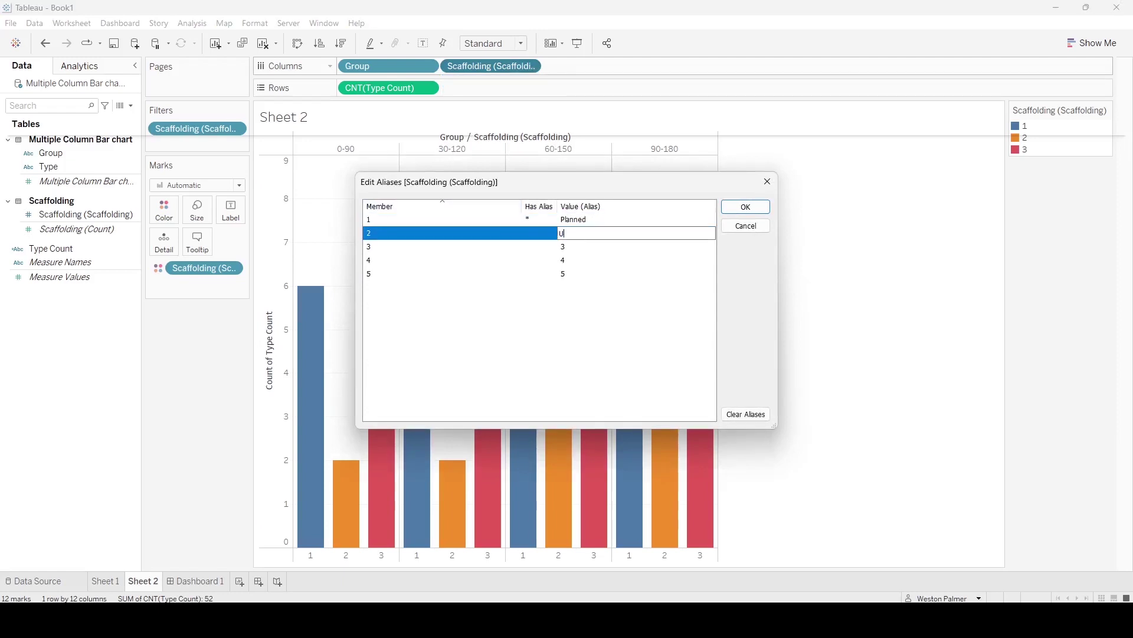
{"action": "type", "text": "nplanned"}
{"action": "key", "text": "Return"}
{"action": "type", "text": "Total"}
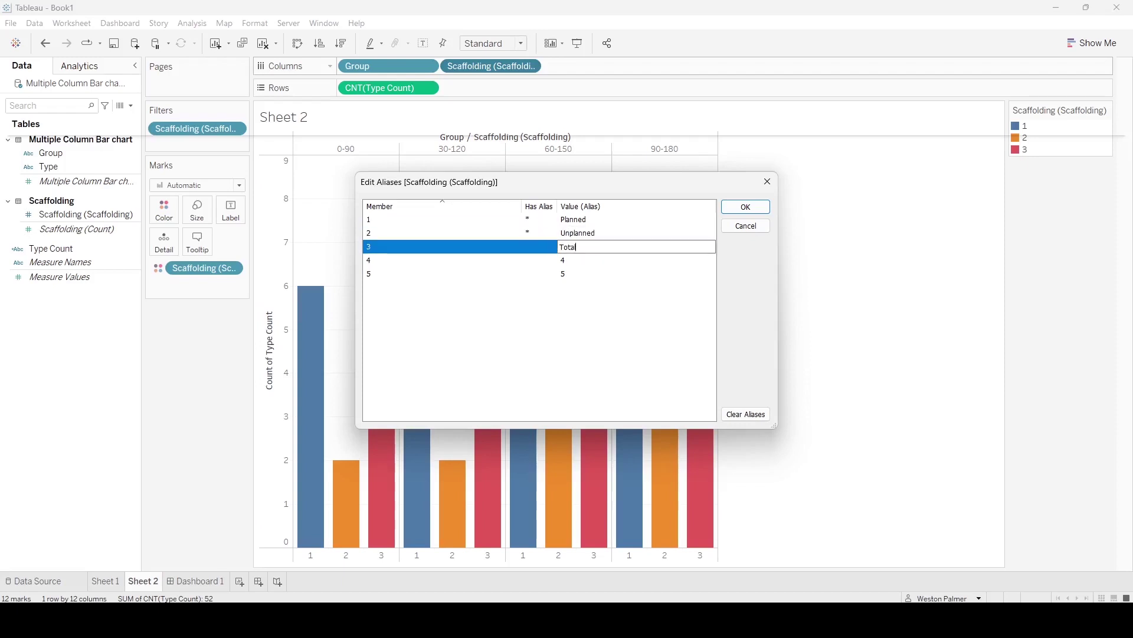
{"action": "key", "text": "Return"}
{"action": "key", "text": "Return"}
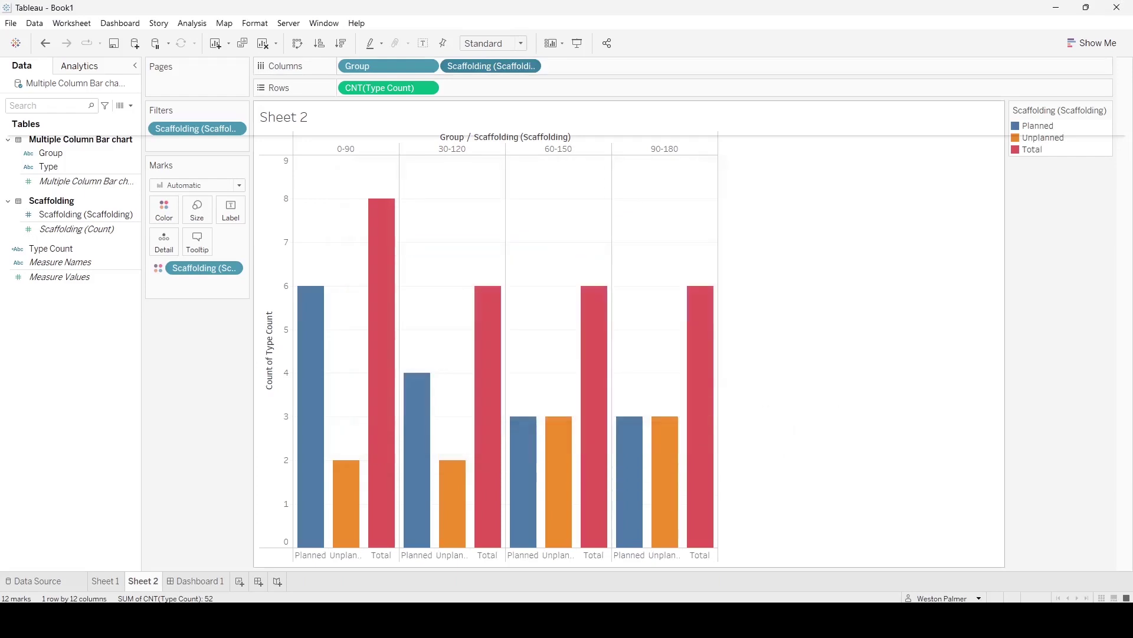
{"action": "key", "text": "ctrl+Tab"}
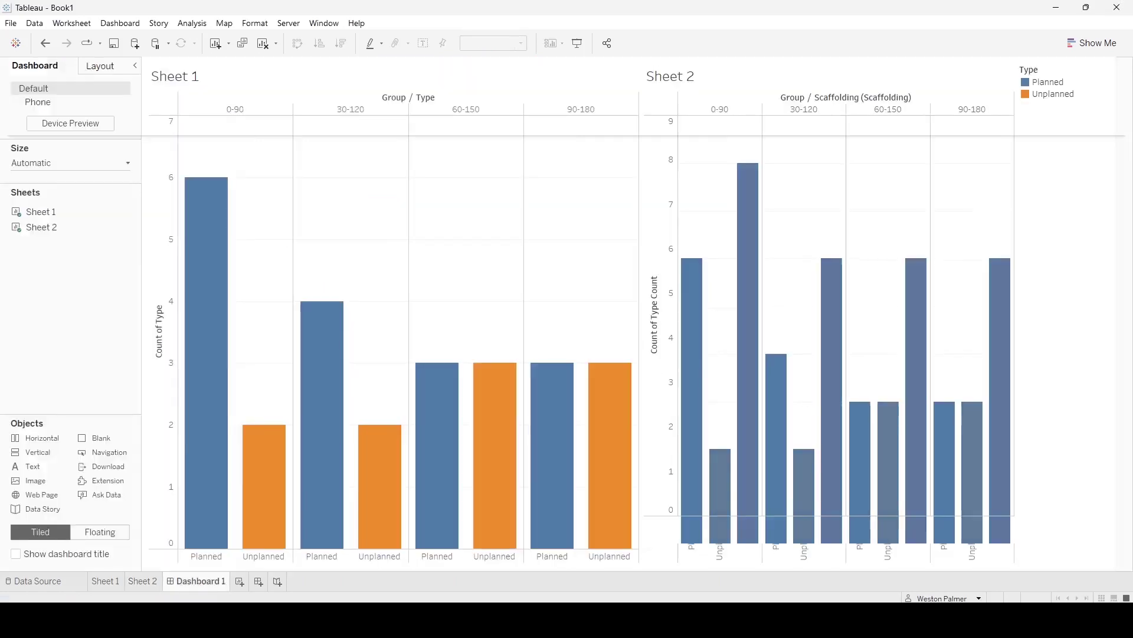